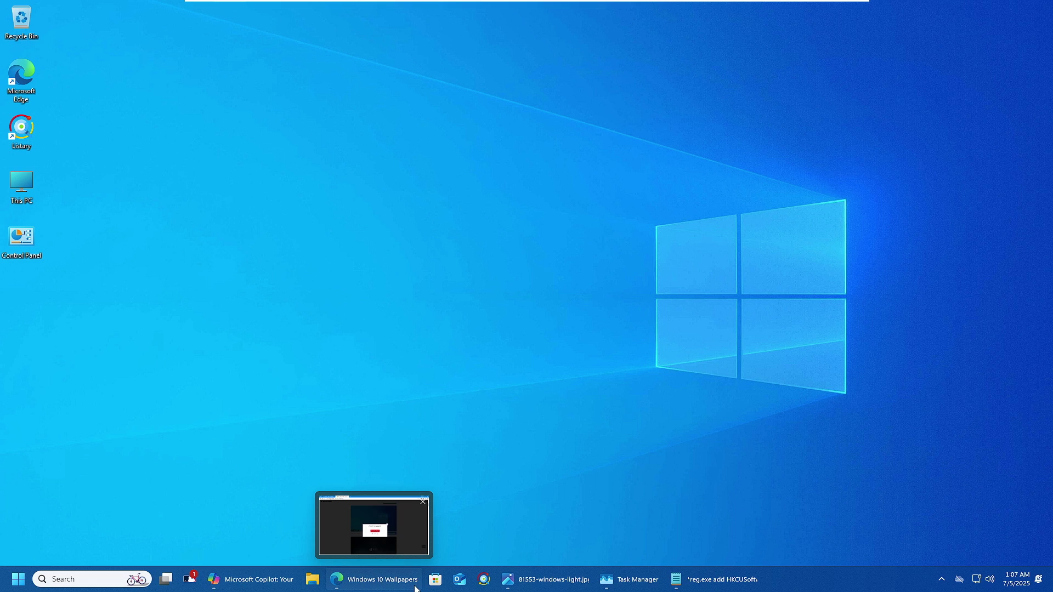
Open and close the Start menu, then open and dismiss the desktop context menu
left_click(22, 580)
left_click(22, 579)
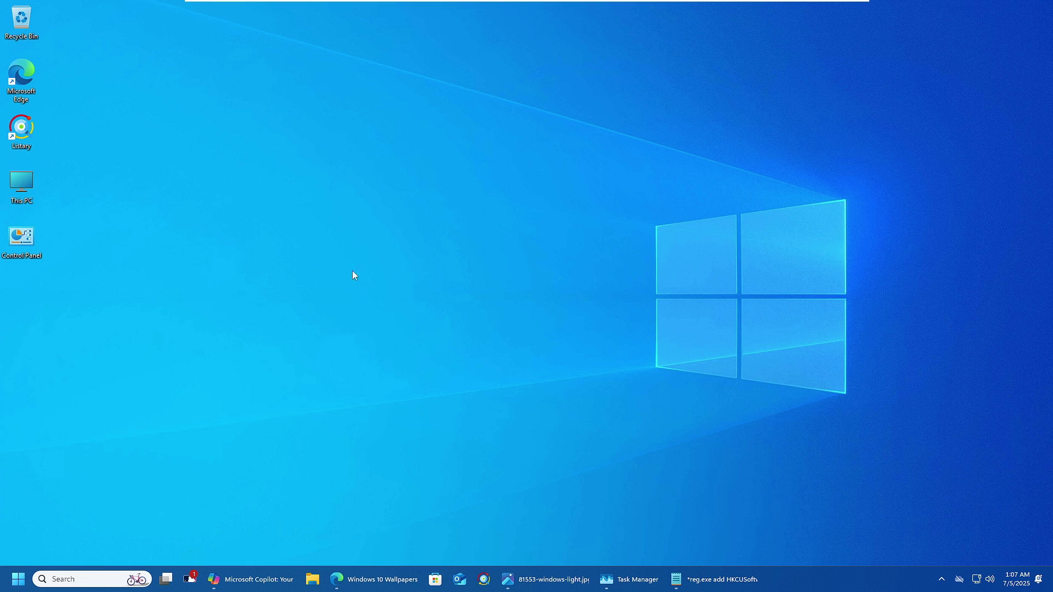
right_click(391, 103)
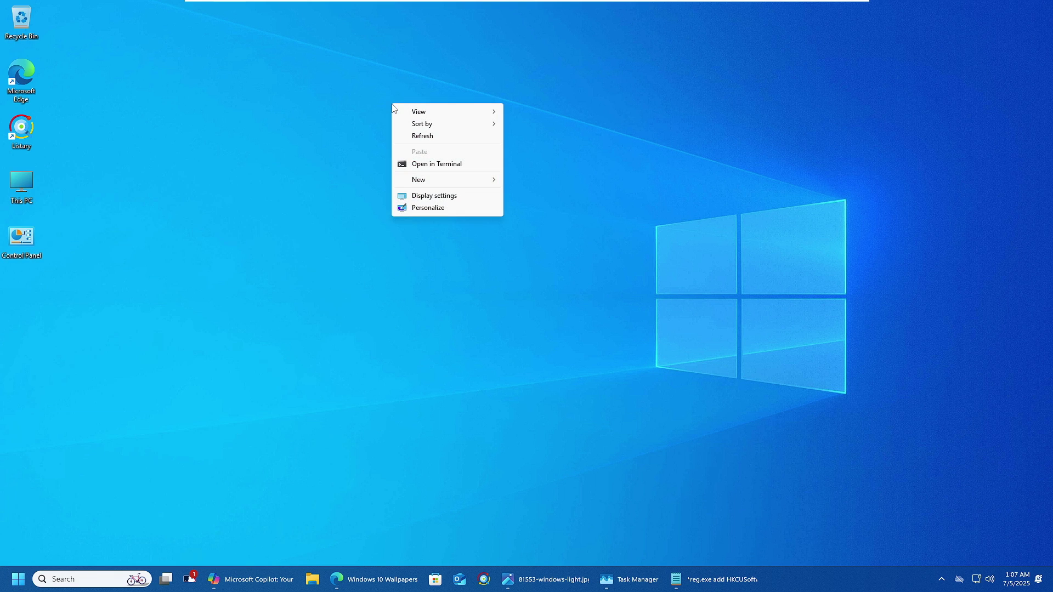
right_click(315, 209)
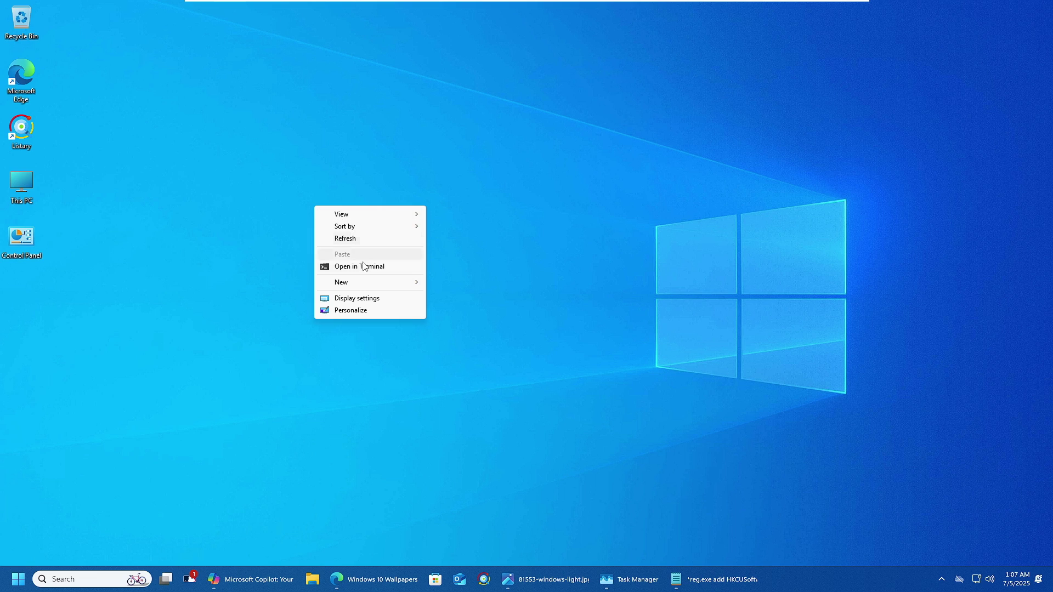
left_click(501, 271)
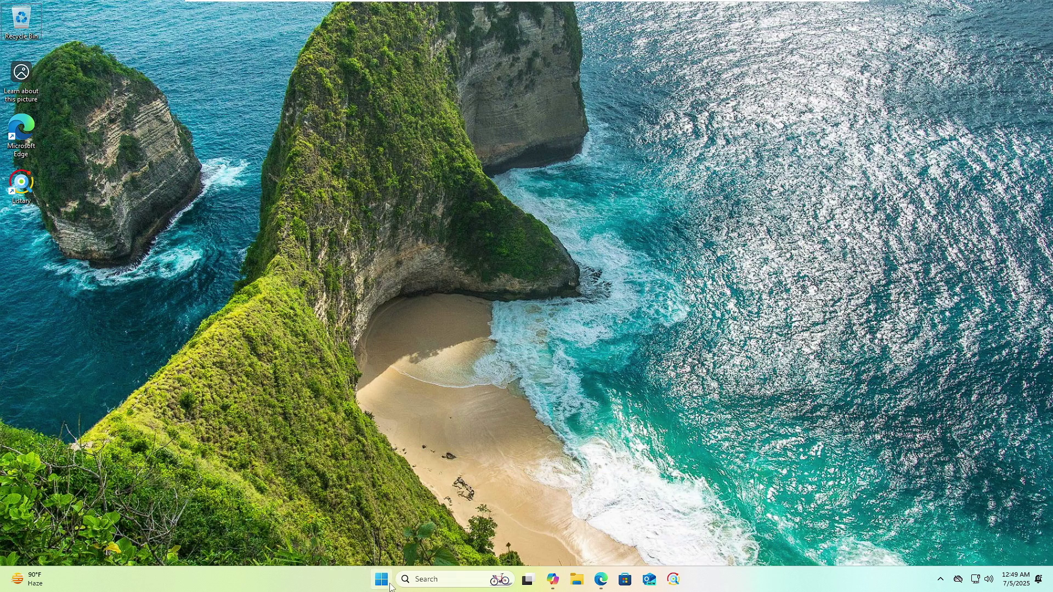
Set Taskbar alignment to Left under Personalization > Taskbar > Taskbar behaviors
right_click(383, 579)
left_click(363, 467)
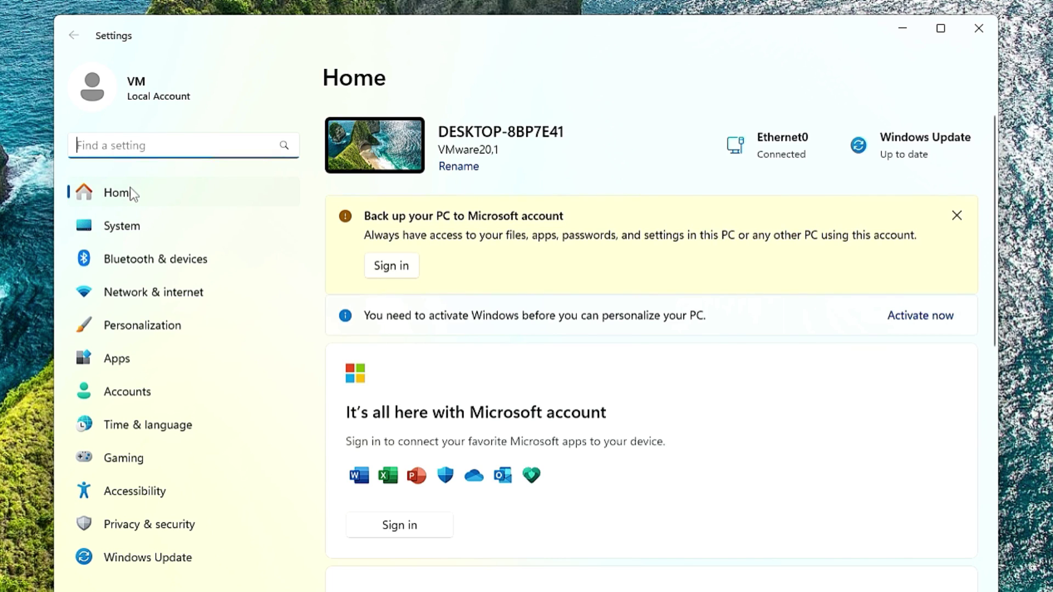
left_click(117, 327)
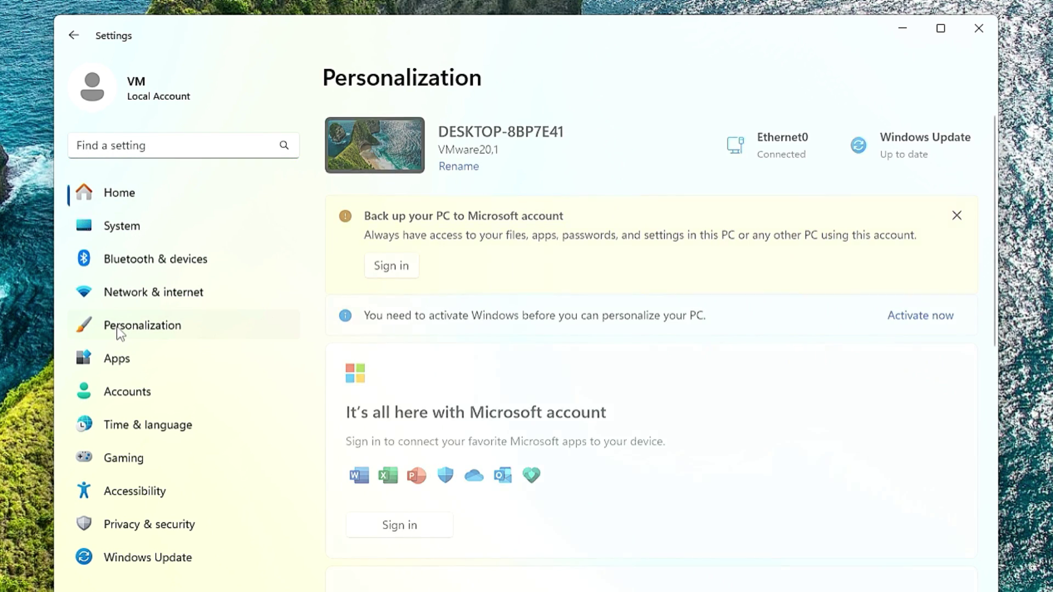
scroll(454, 406, "down", 5)
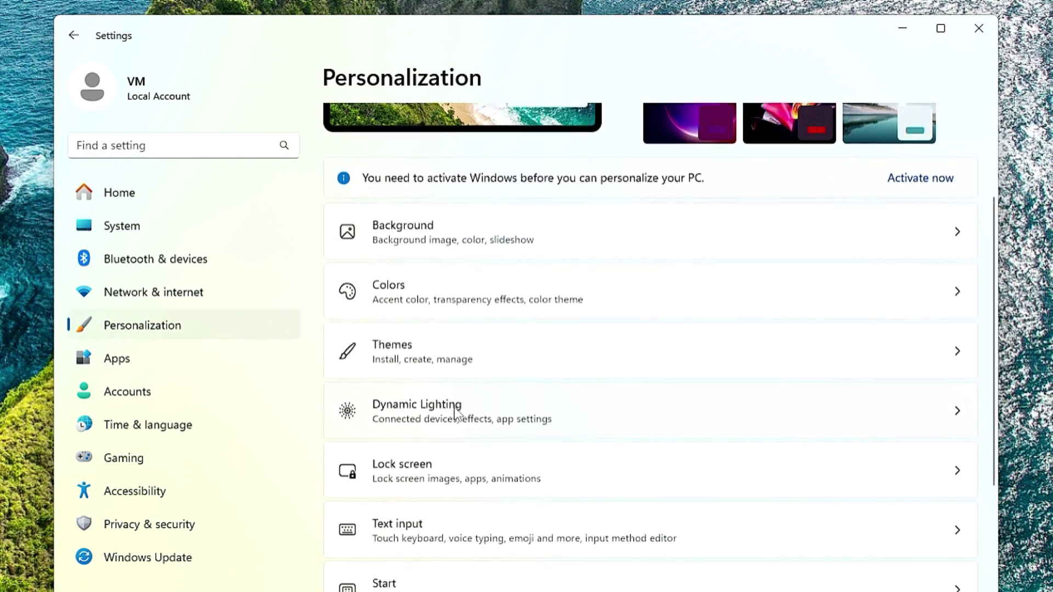
scroll(449, 419, "down", 1)
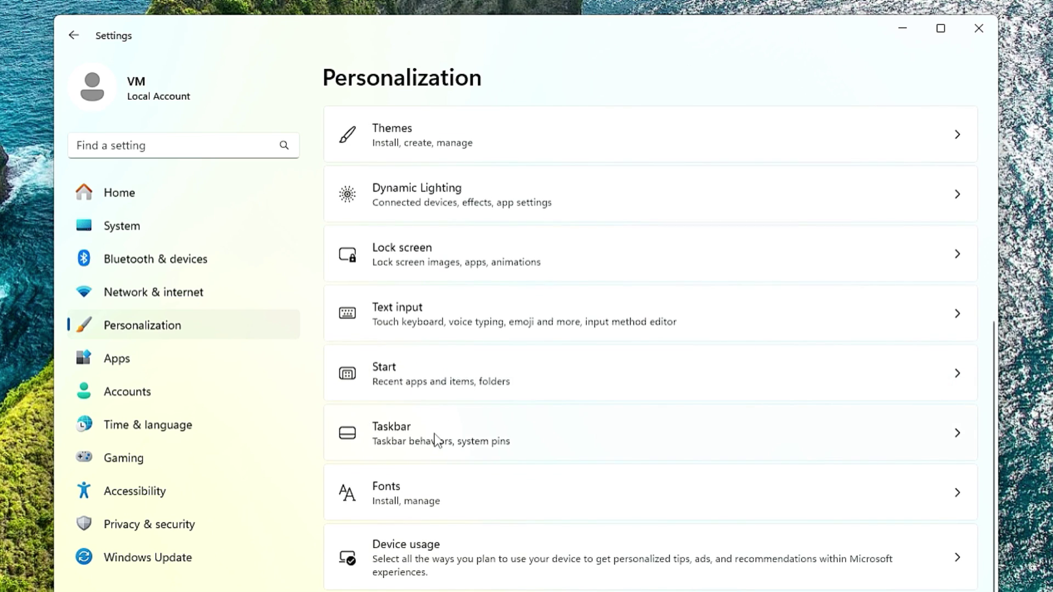
left_click(434, 438)
scroll(433, 437, "down", 3)
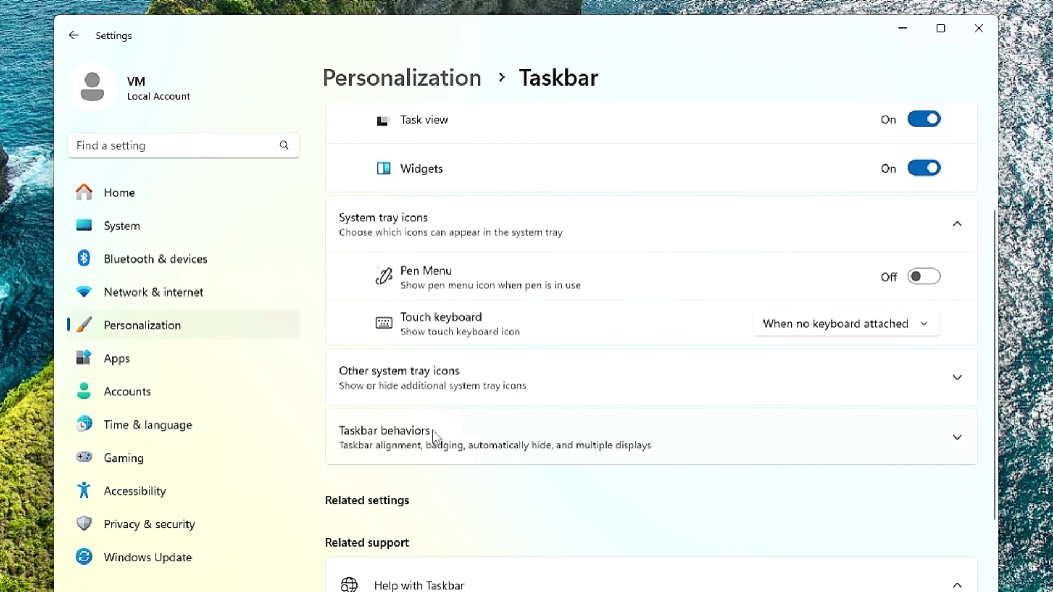
left_click(955, 439)
scroll(725, 462, "down", 2)
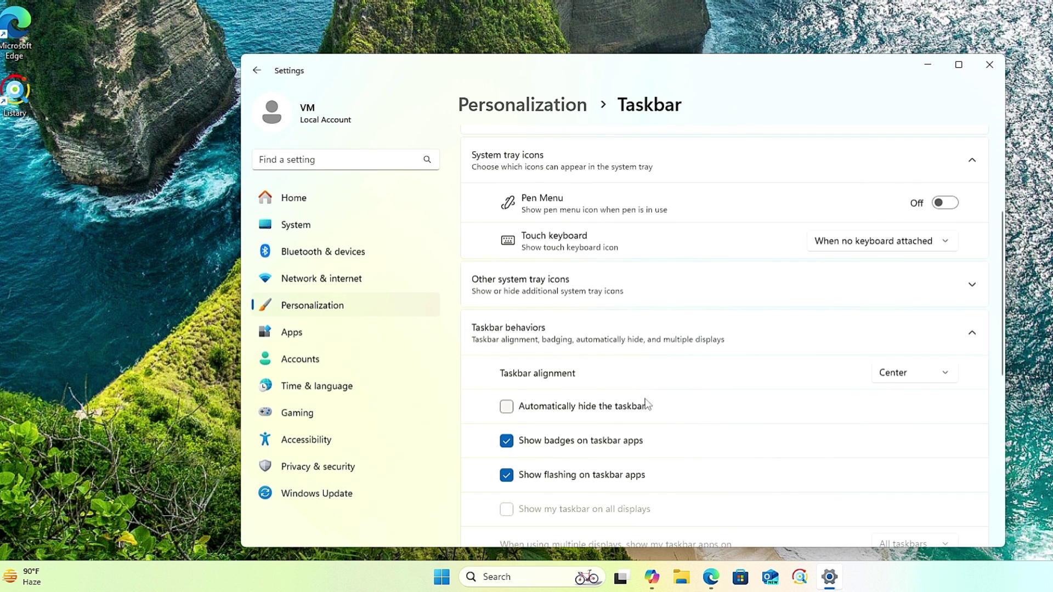
left_click(949, 372)
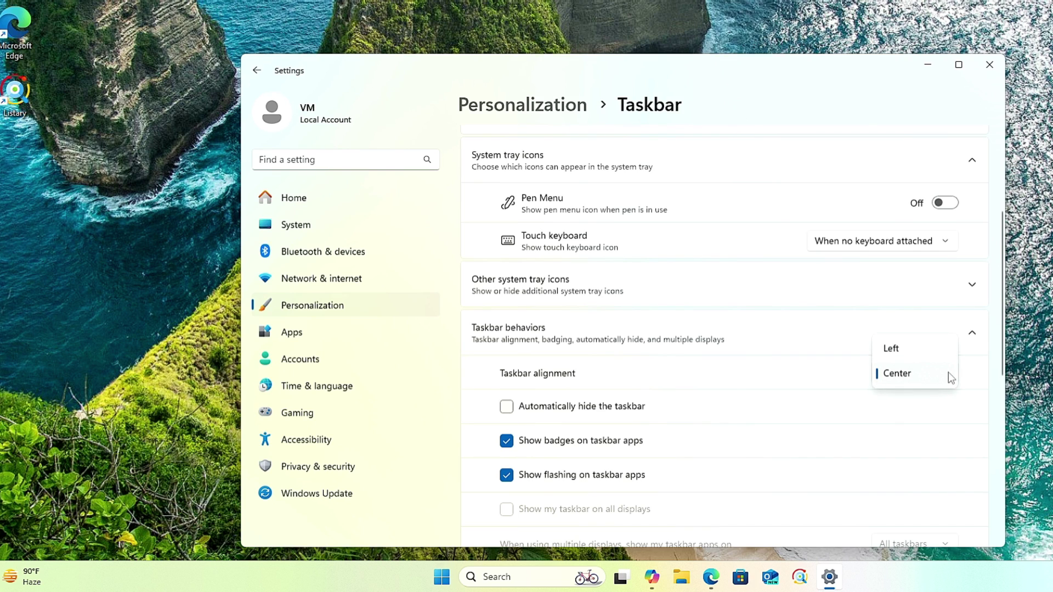
left_click(922, 350)
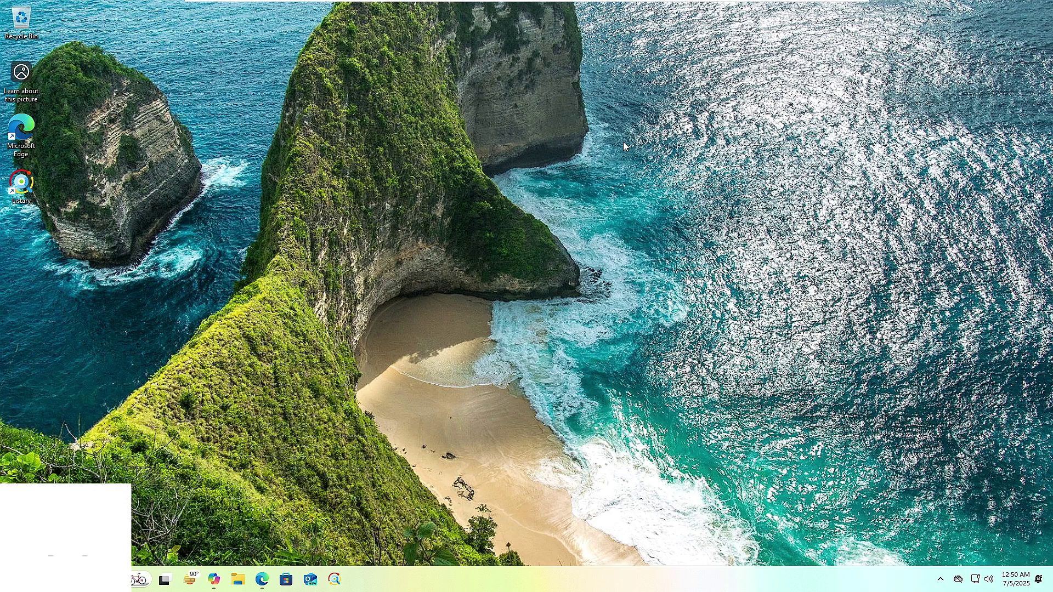
Search Start for 'windows tools', open Windows Tools, then switch to This PC
left_click(19, 581)
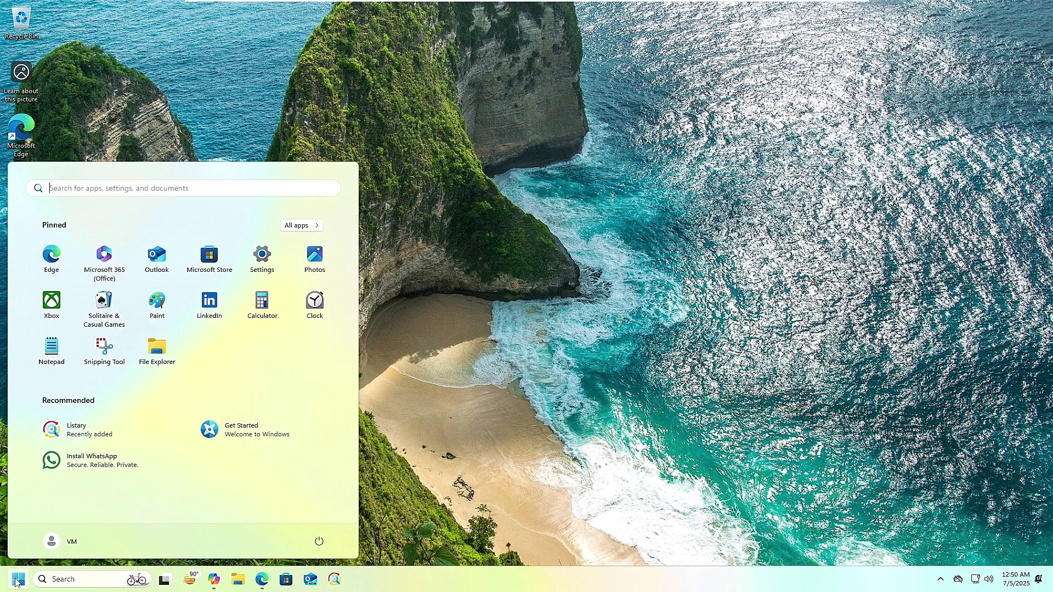
type("windows t")
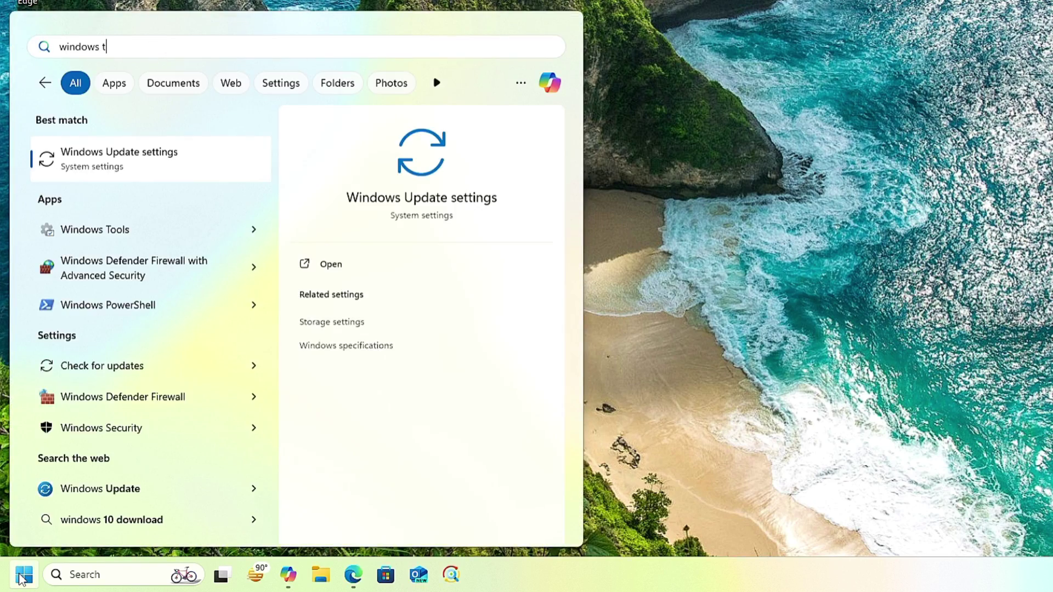
type("ools")
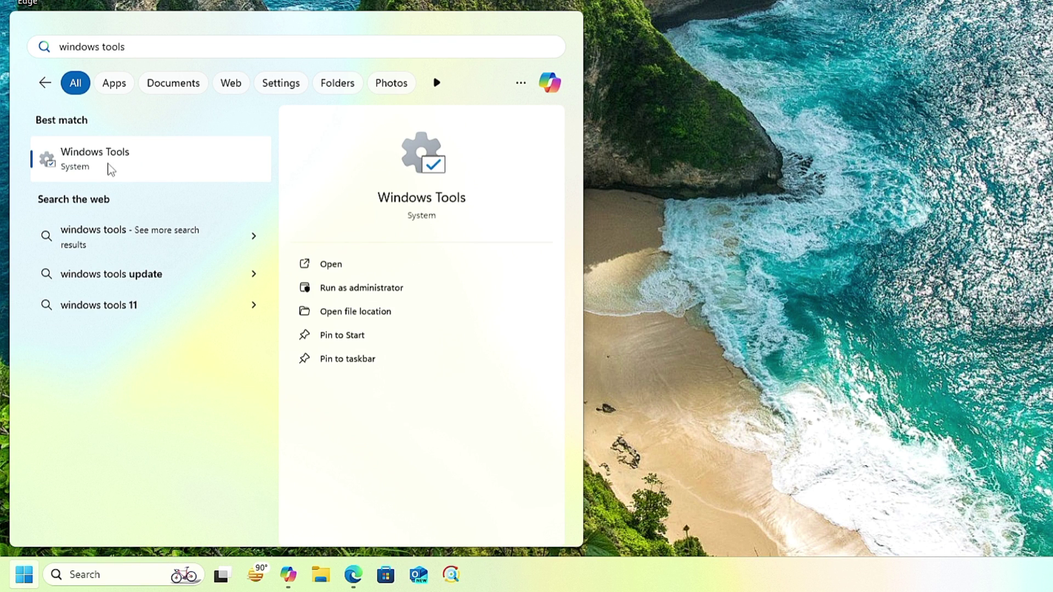
left_click(136, 159)
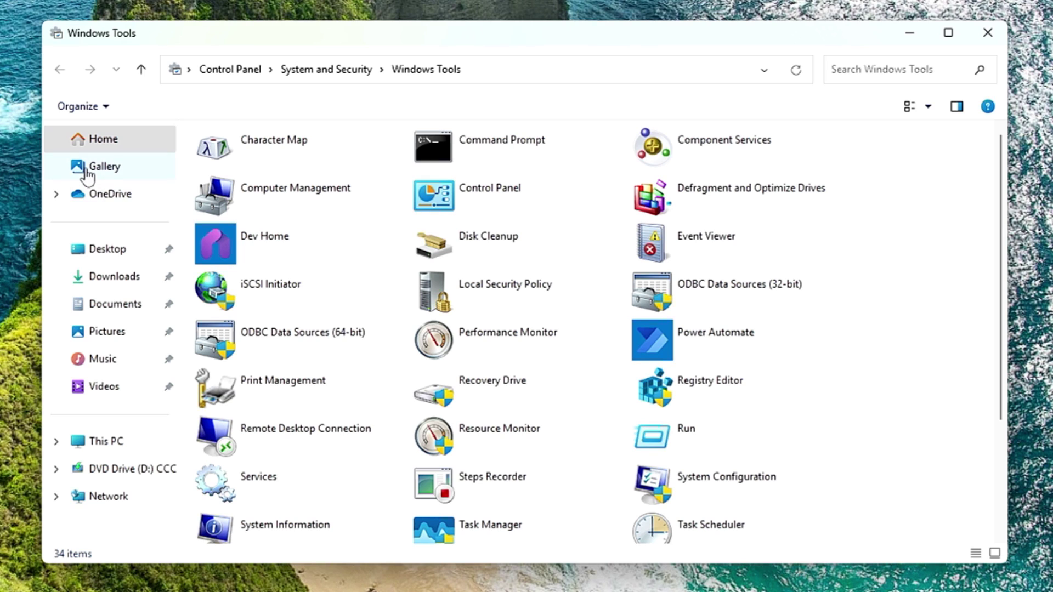
left_click(111, 445)
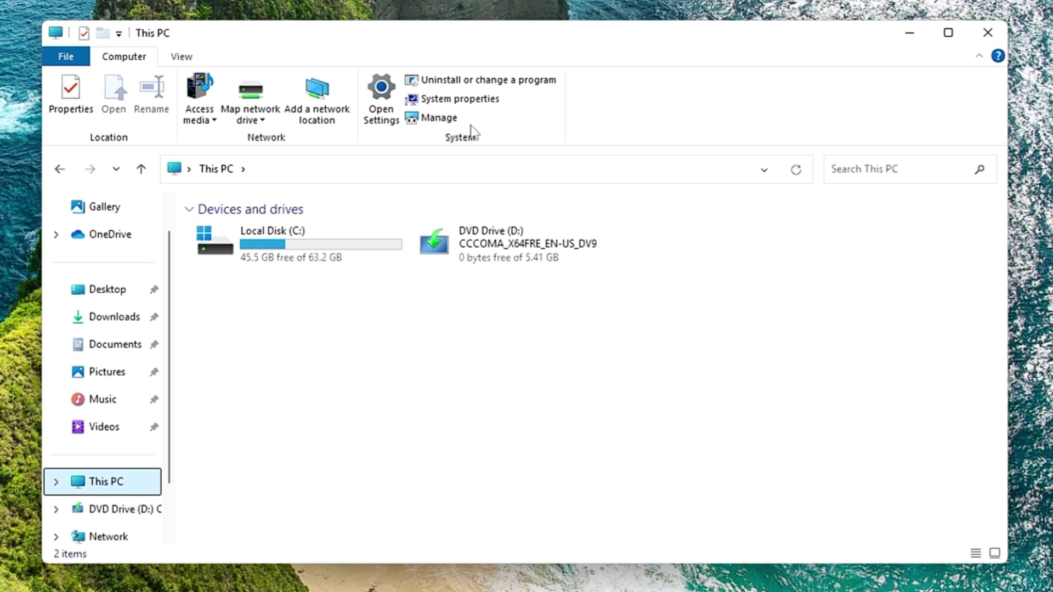
Open Local Disk (C:) and bring up the Program Files folder's context menu
right_click(322, 245)
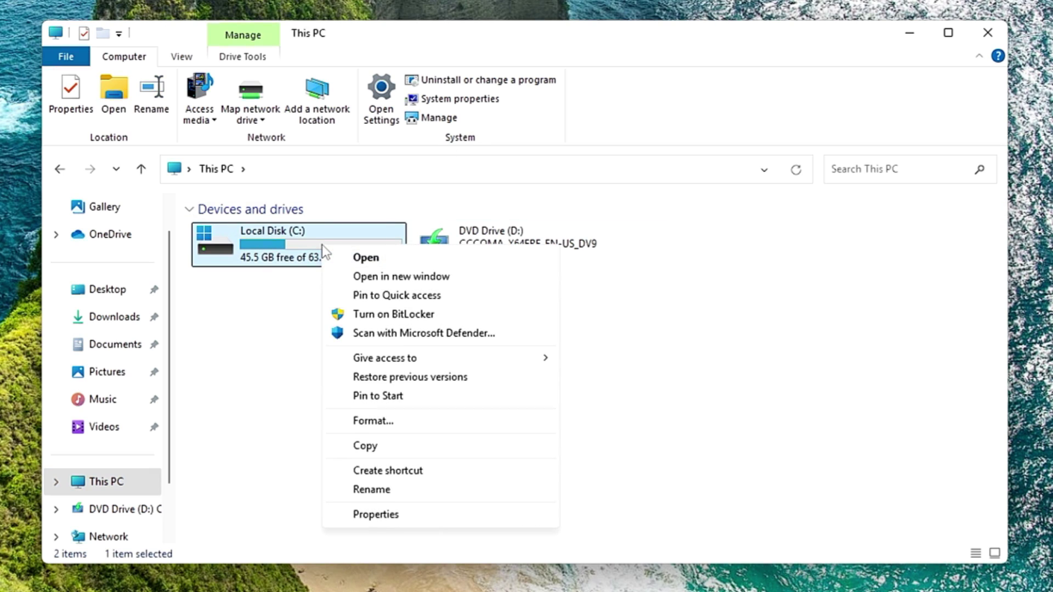
left_click(211, 321)
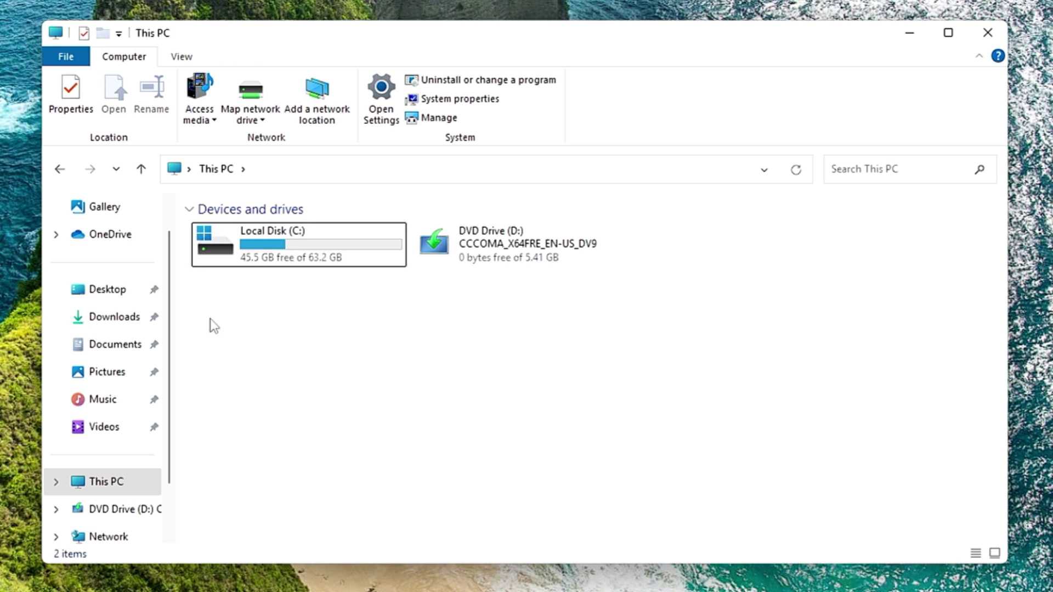
left_click(302, 244)
double_click(303, 247)
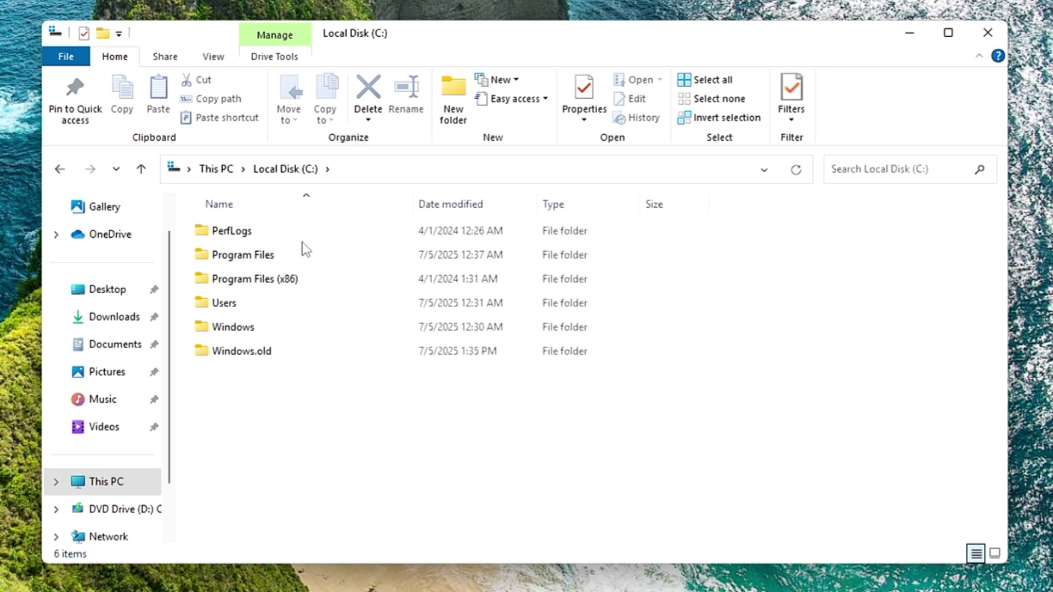
left_click(268, 256)
right_click(269, 258)
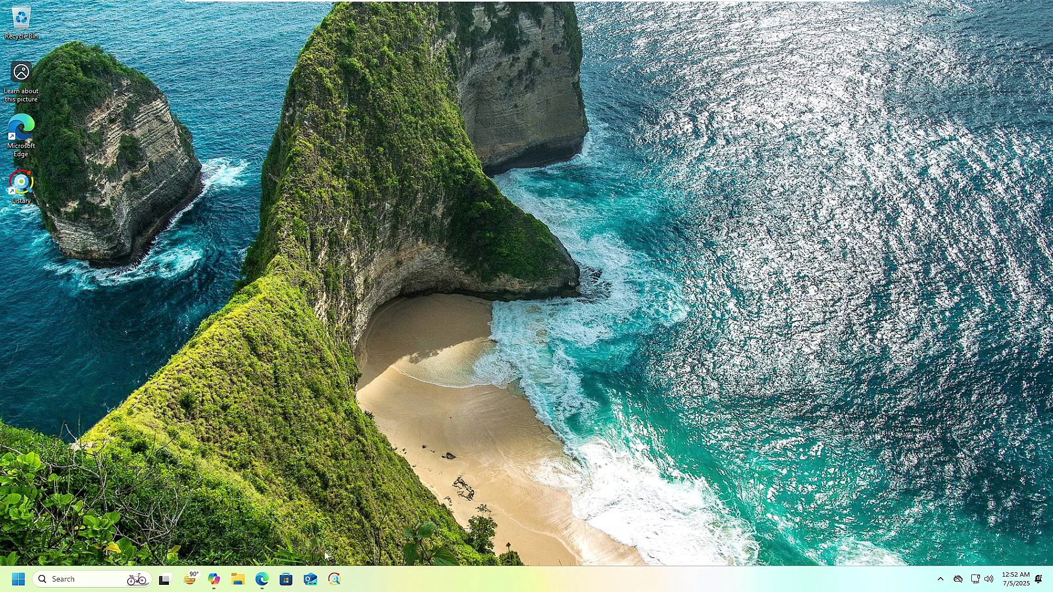
Set 'Combine taskbar buttons and hide labels' to Never in Taskbar behaviors
right_click(18, 582)
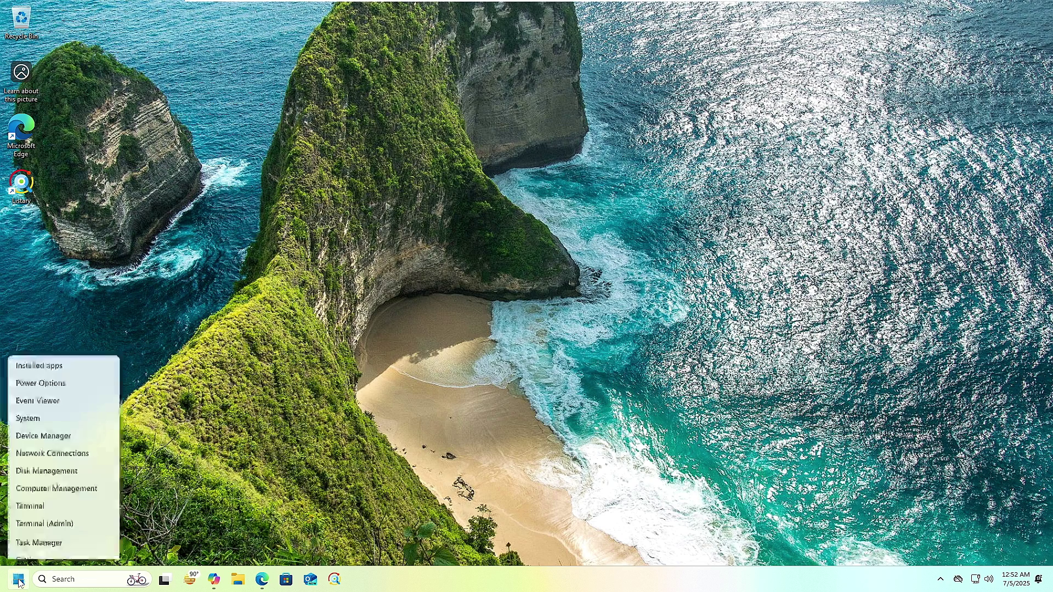
left_click(45, 459)
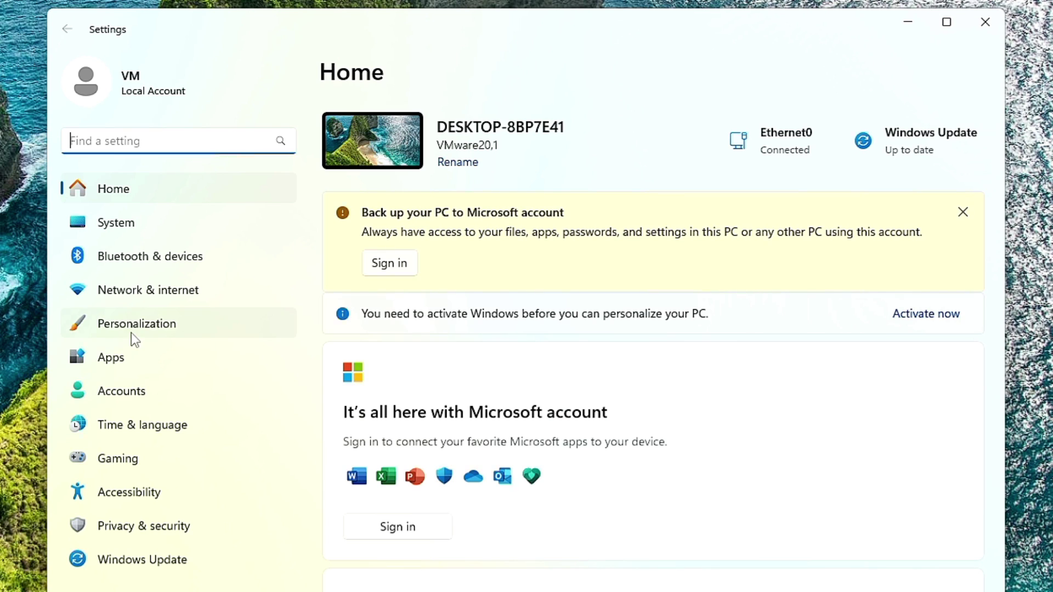
left_click(131, 332)
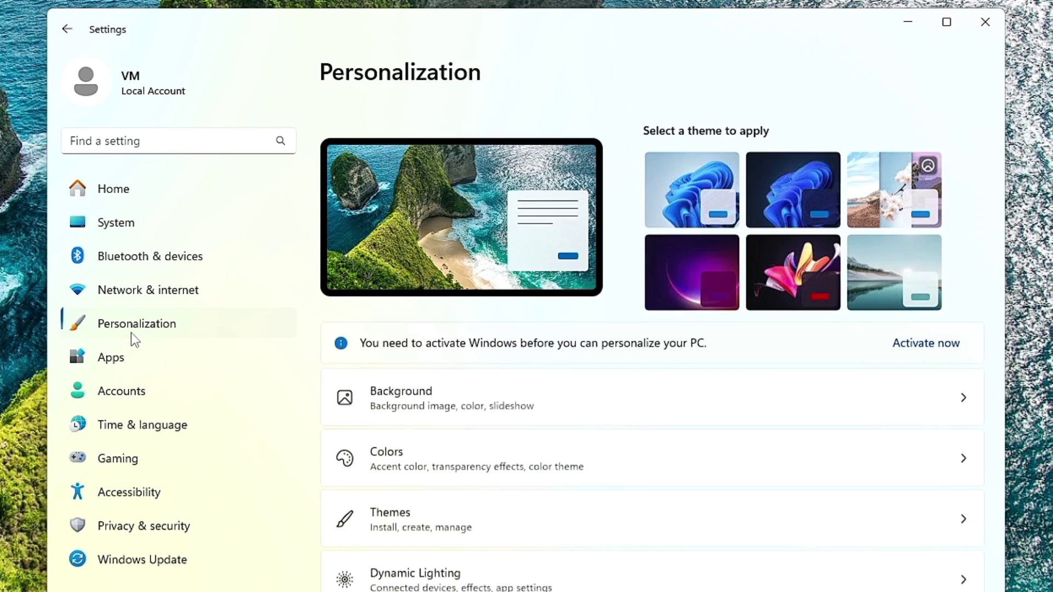
scroll(579, 441, "down", 3)
scroll(577, 438, "down", 3)
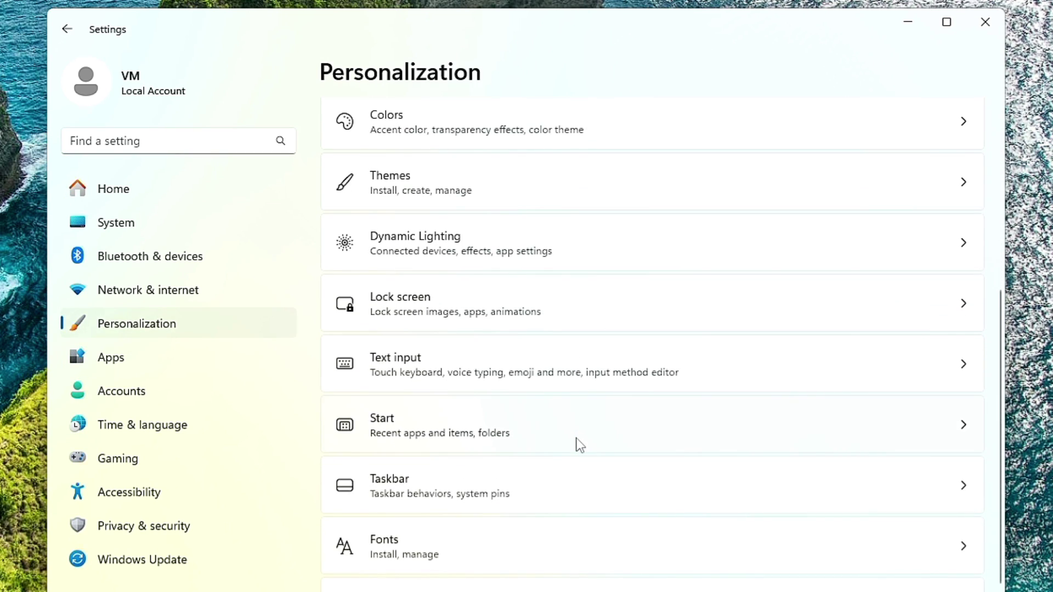
left_click(429, 487)
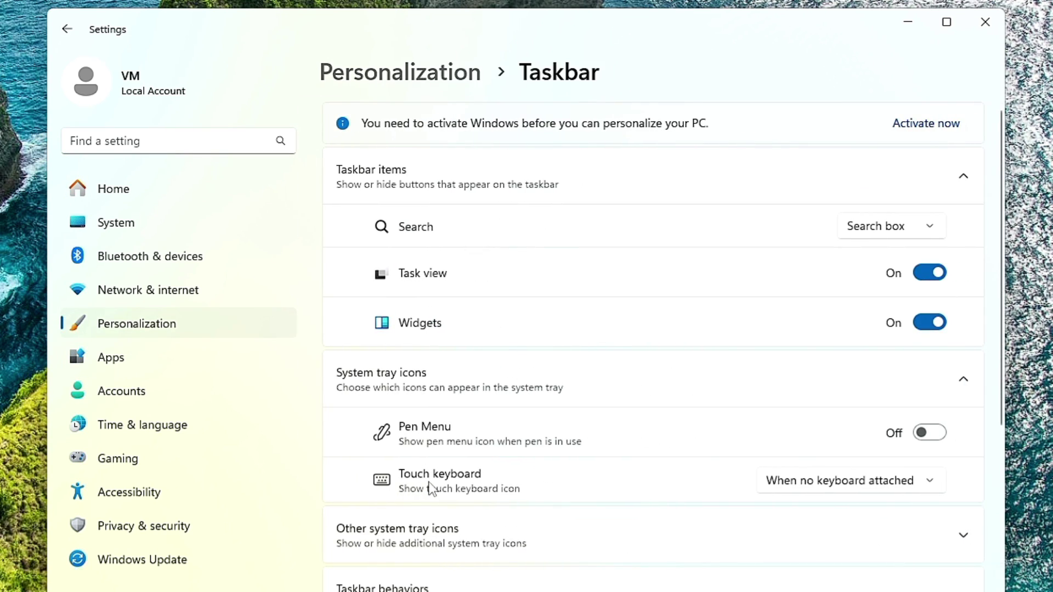
scroll(481, 465, "down", 3)
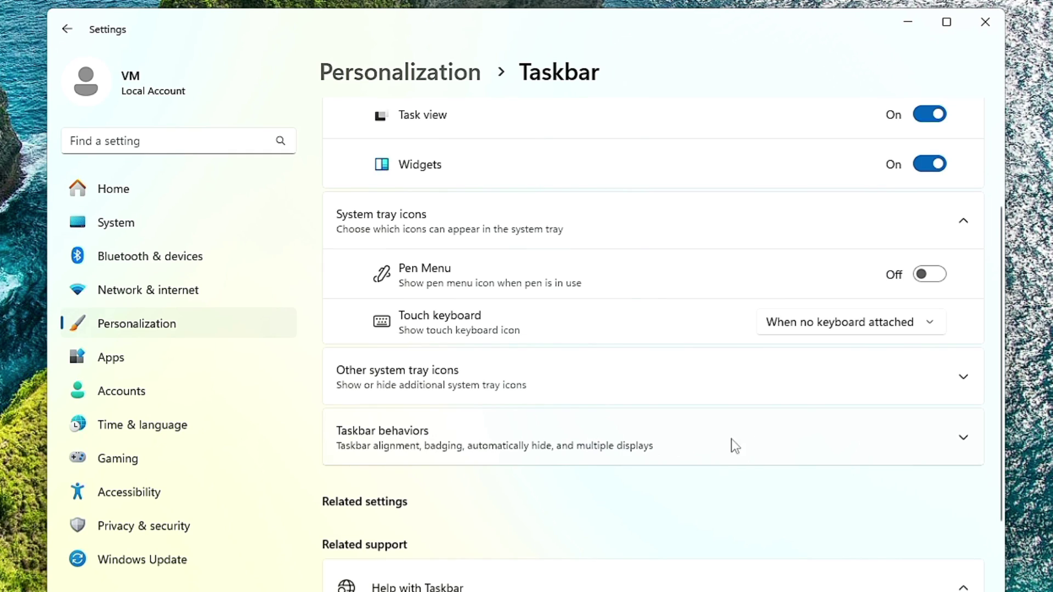
left_click(964, 438)
scroll(689, 433, "down", 7)
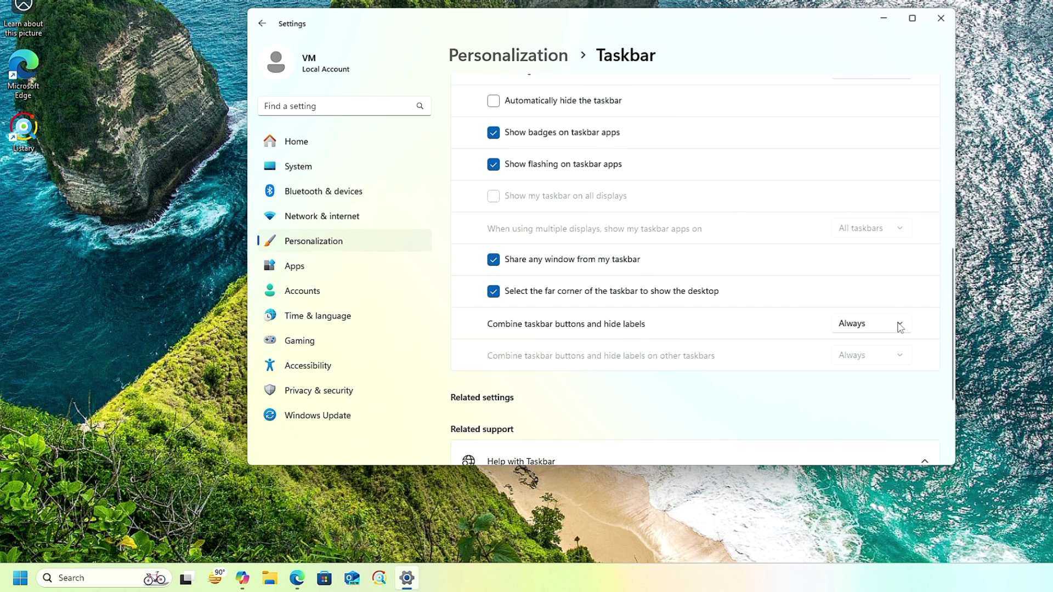
left_click(929, 435)
left_click(855, 371)
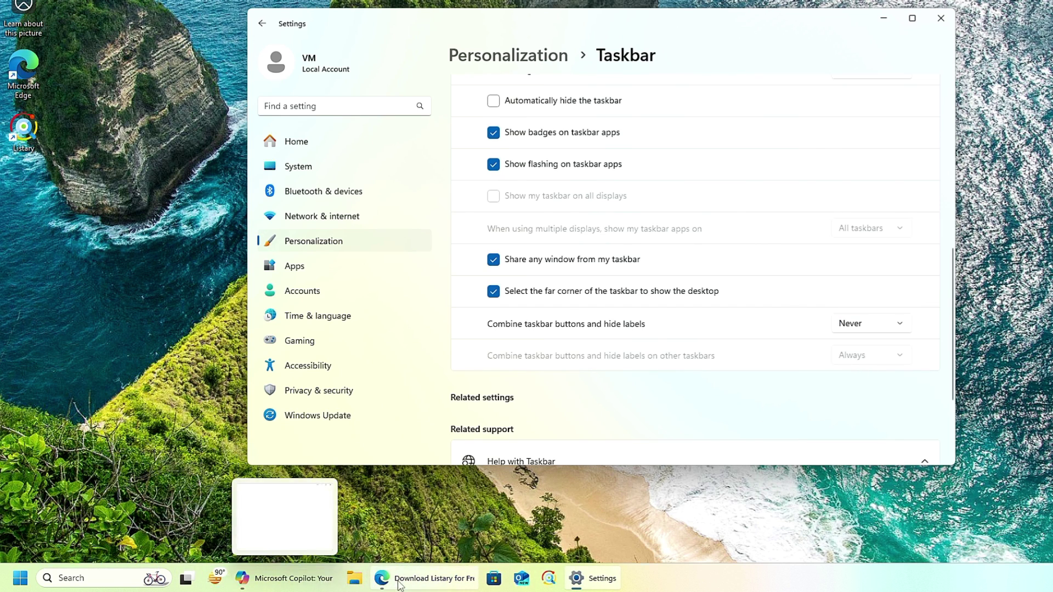
Close Settings and check the labelled, uncombined taskbar buttons
mouse_move(427, 584)
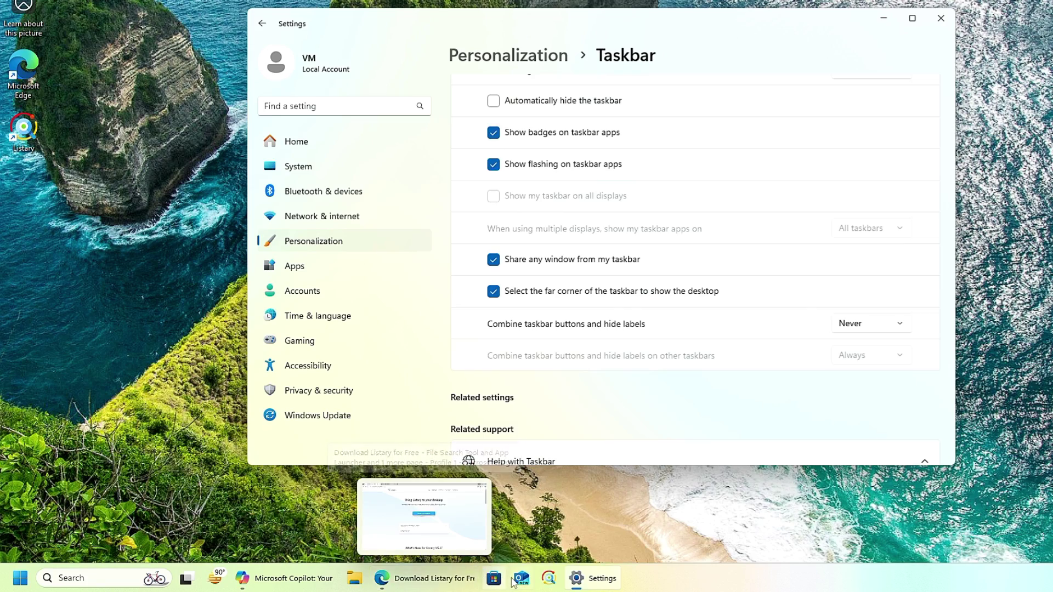
left_click(940, 18)
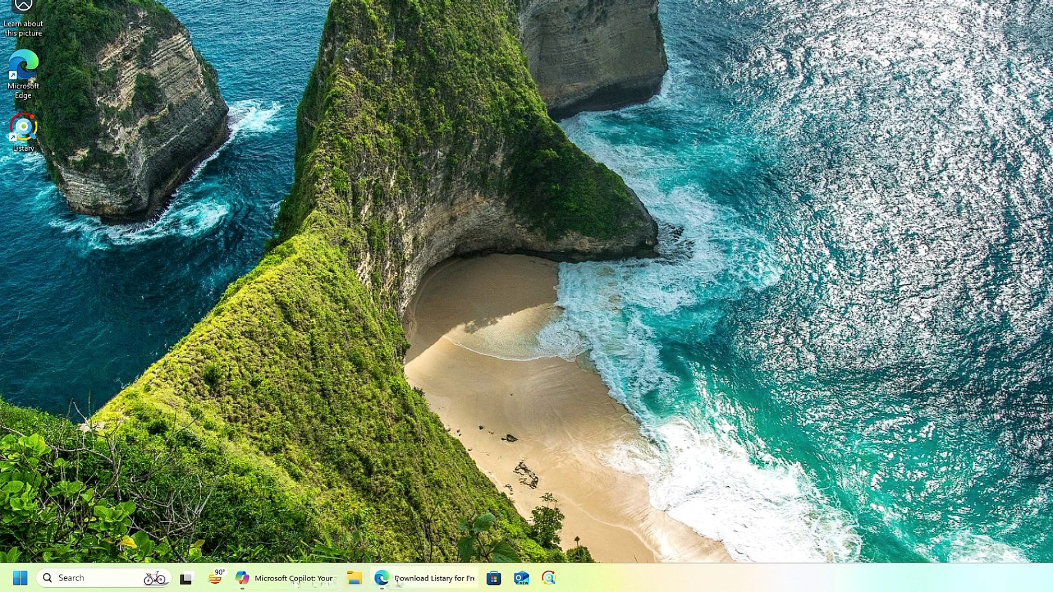
mouse_move(321, 580)
mouse_move(398, 580)
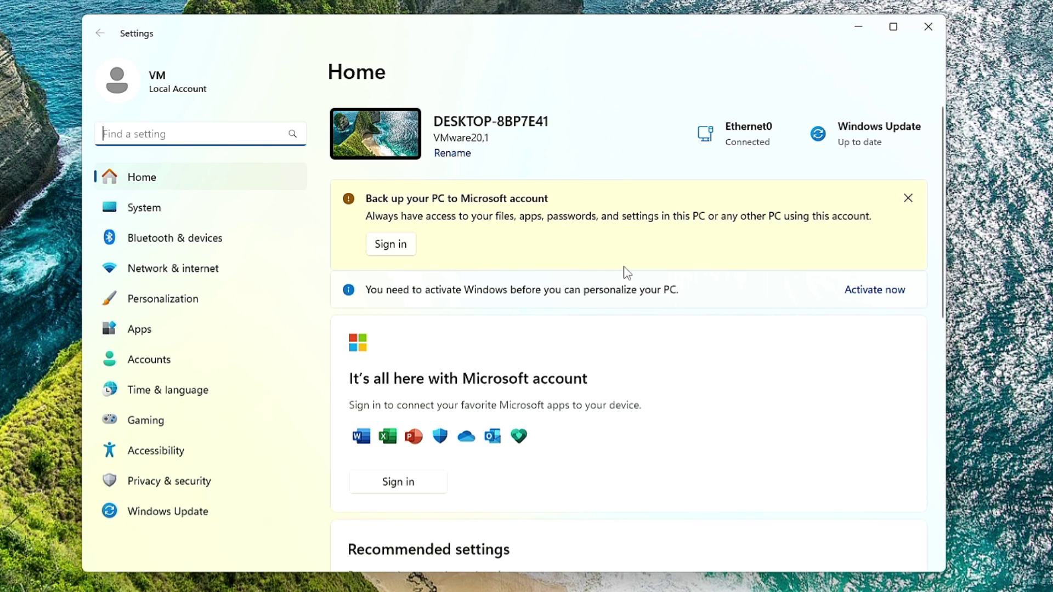
Turn on 'Always show scrollbars' in Accessibility > Visual effects
left_click(34, 486)
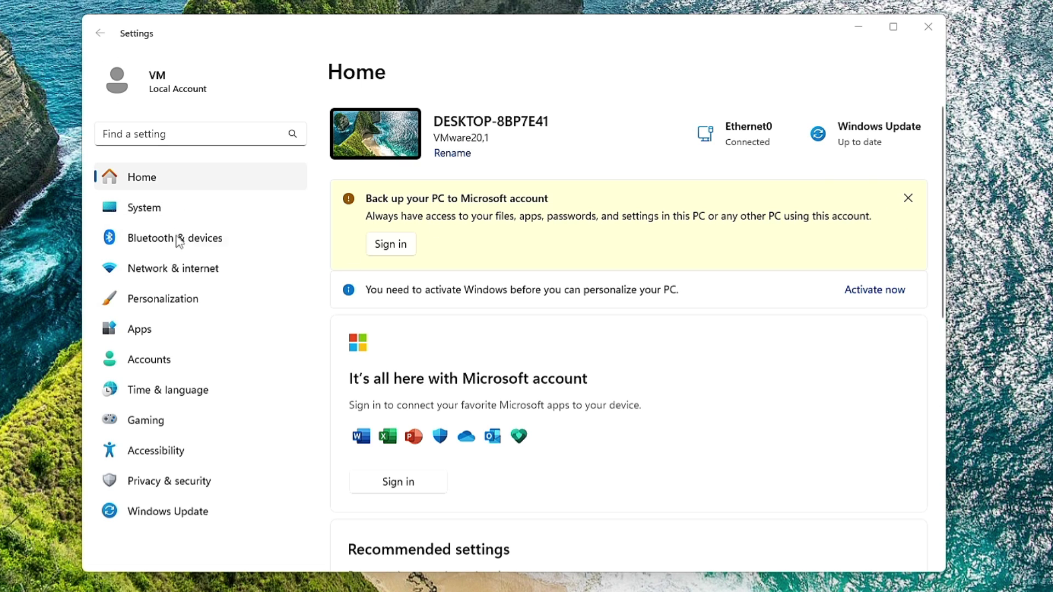
left_click(167, 451)
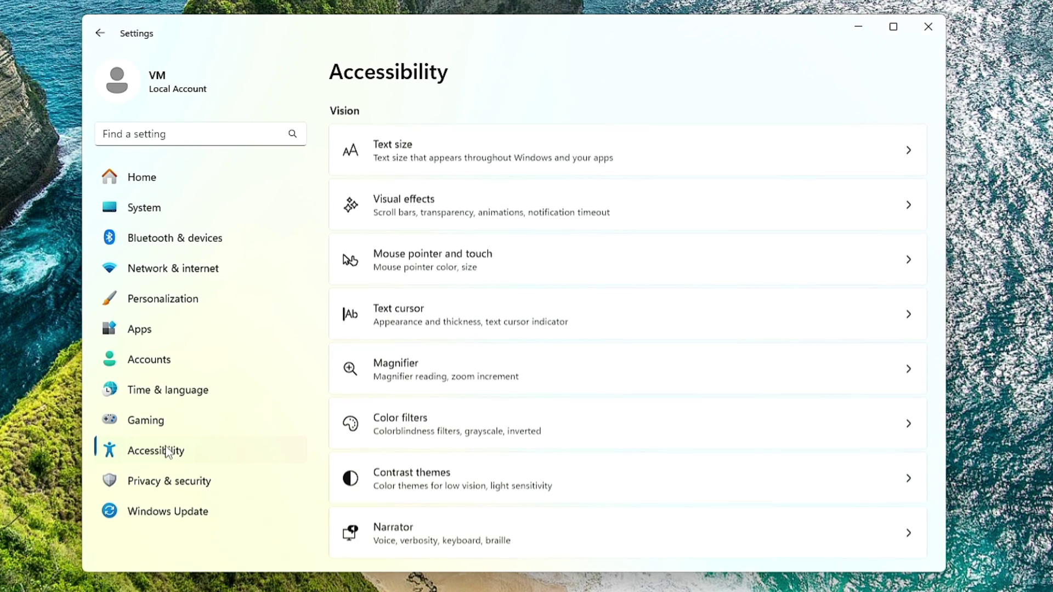
left_click(485, 201)
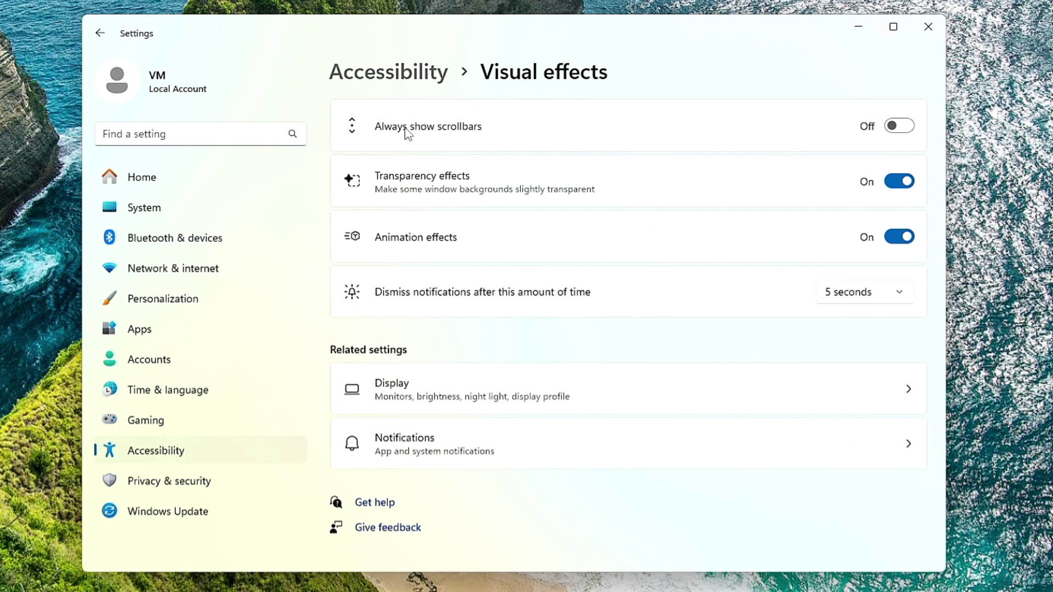
left_click(899, 125)
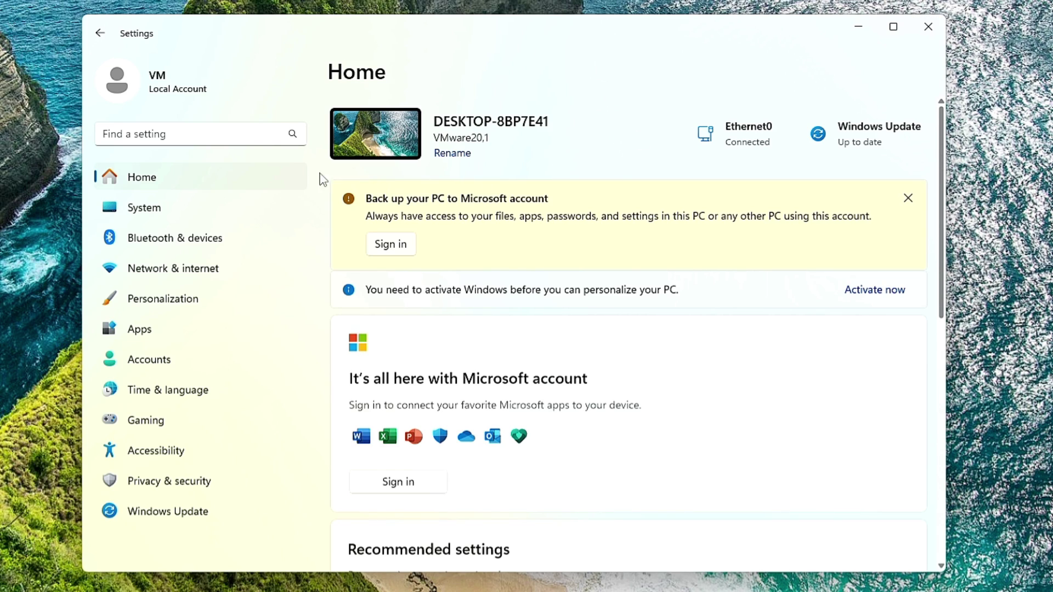
Go to the Personalization > Colors page
left_click(175, 298)
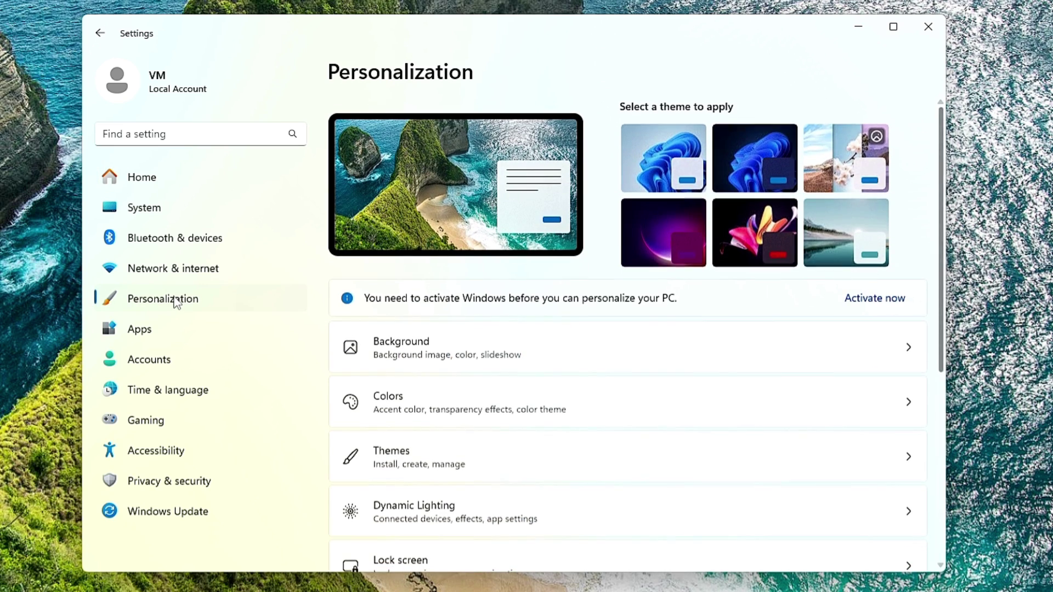
scroll(444, 367, "down", 2)
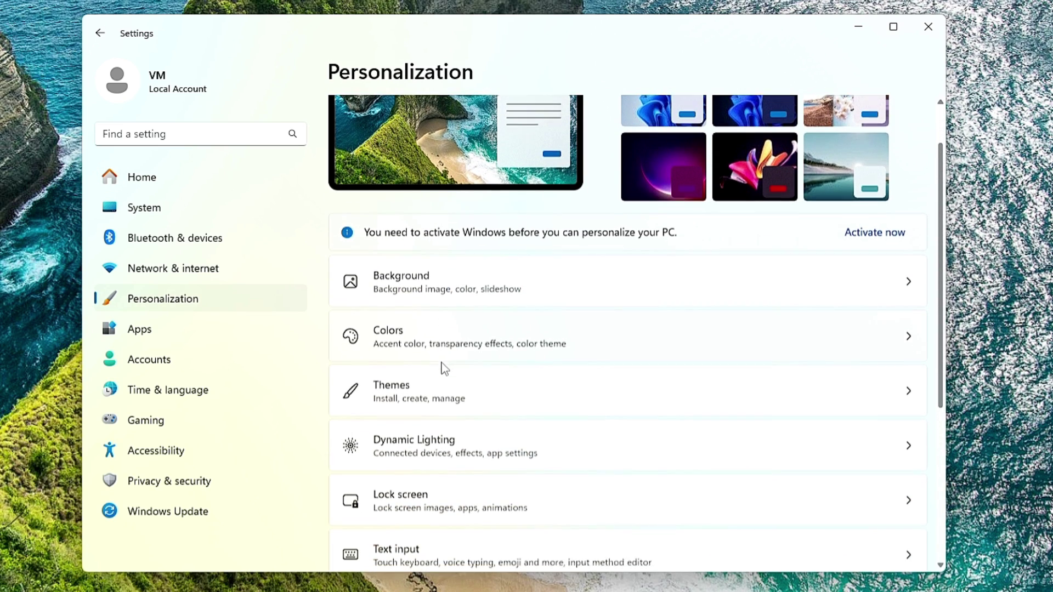
left_click(471, 336)
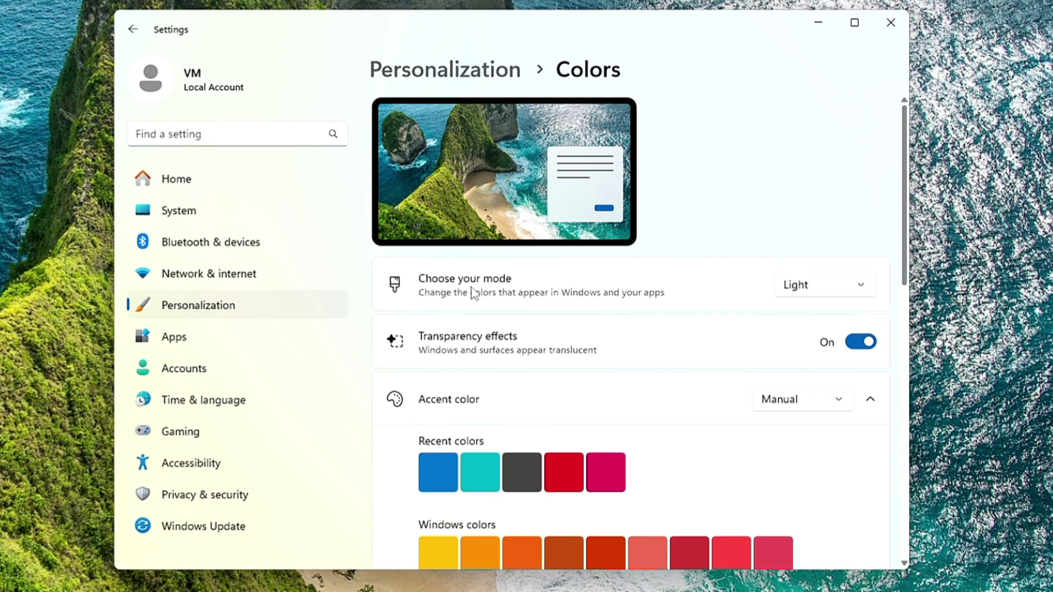
Set colour mode to Custom with Dark as the default Windows mode, apps staying Light
left_click(862, 289)
left_click(810, 346)
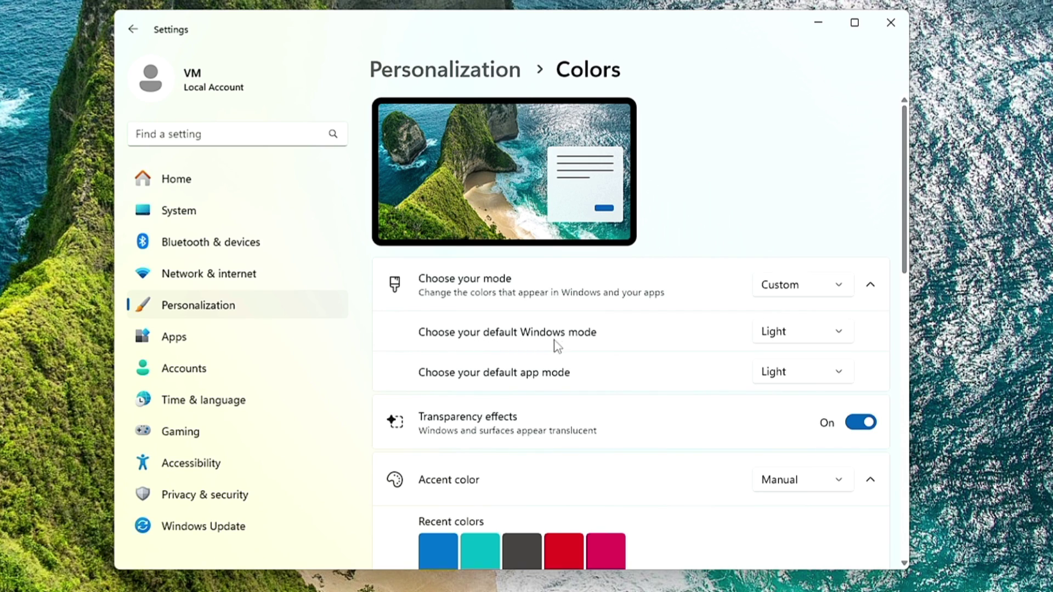
left_click(842, 336)
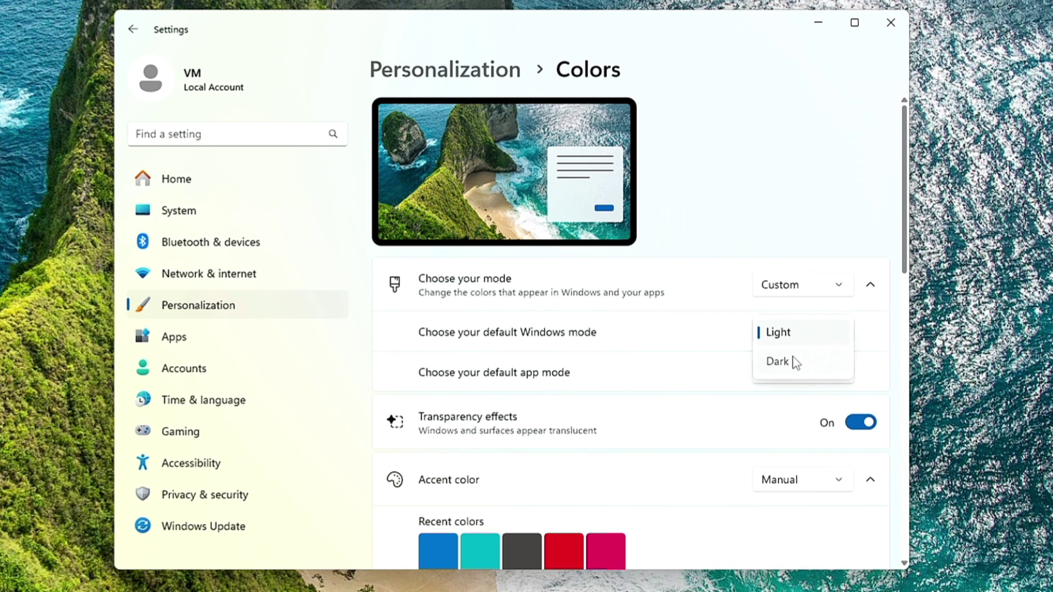
left_click(795, 363)
scroll(796, 363, "down", 4)
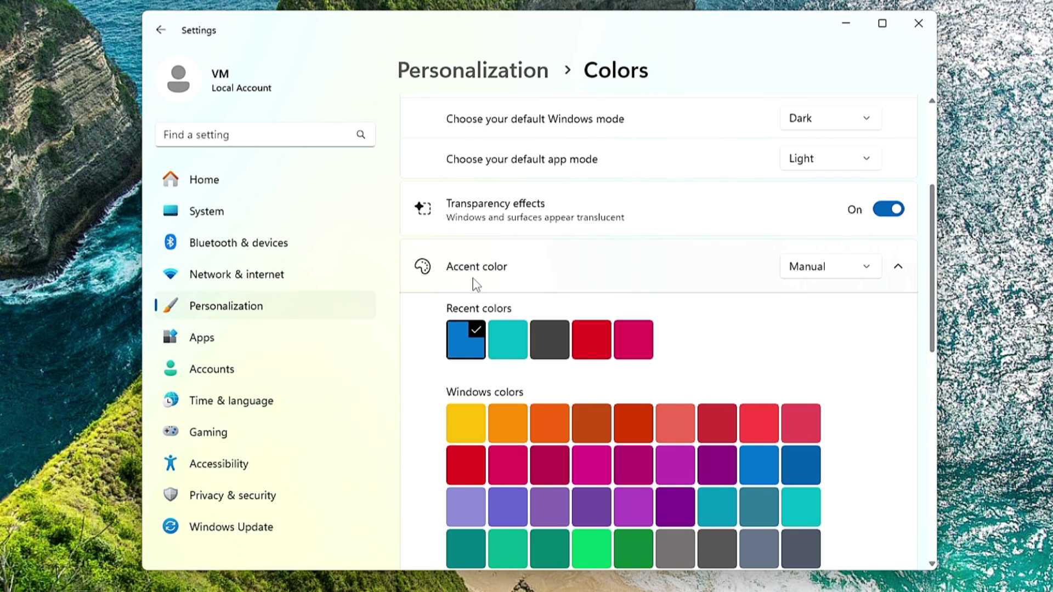
scroll(480, 302, "down", 1)
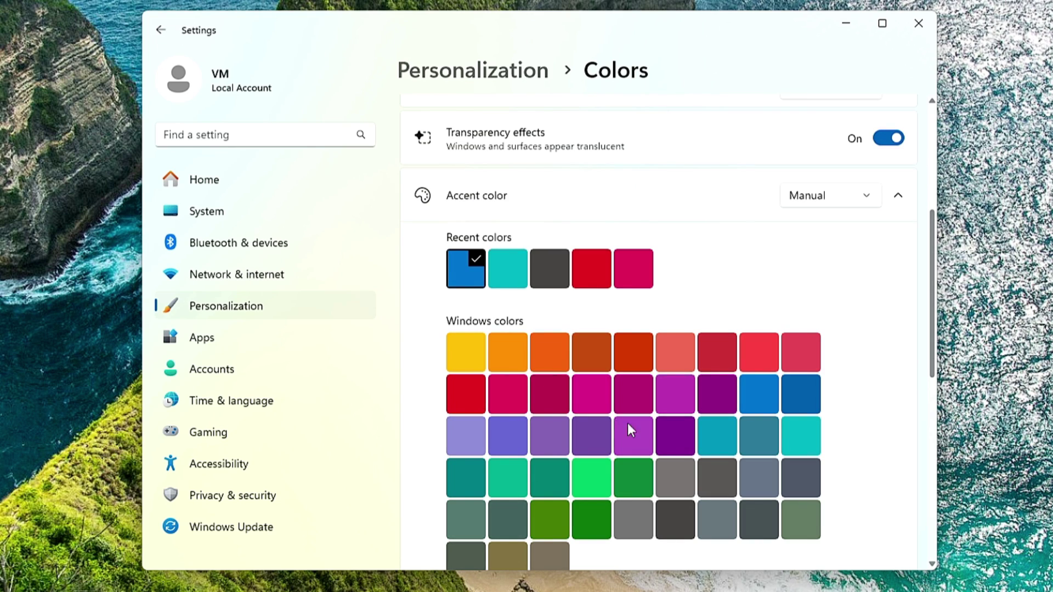
Pick the navy blue accent and show it on Start, taskbar, title bars and window borders
left_click(796, 400)
scroll(571, 411, "down", 3)
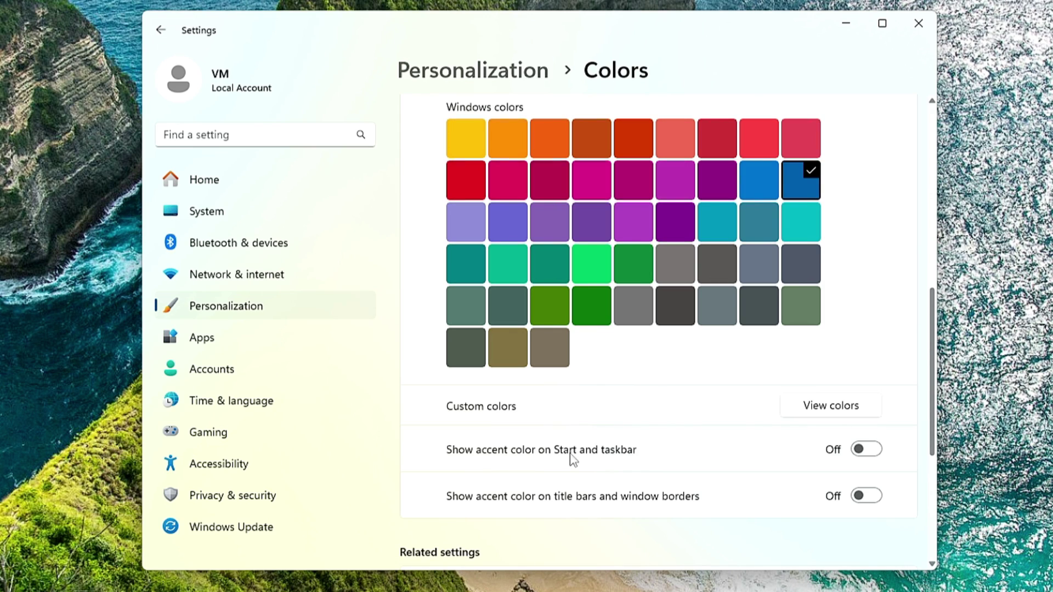
left_click(868, 450)
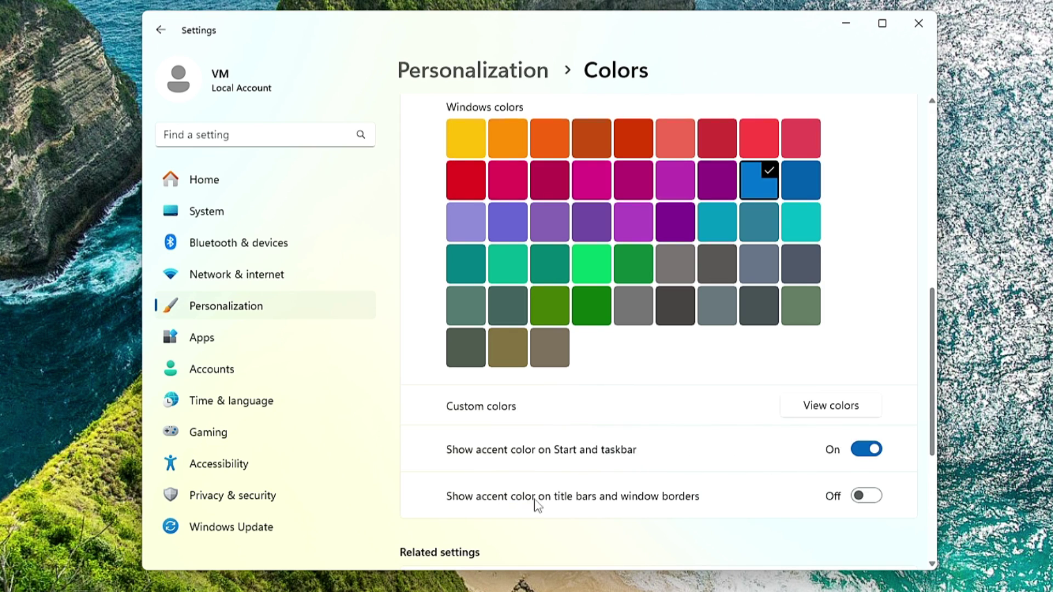
left_click(867, 496)
scroll(698, 228, "down", 5)
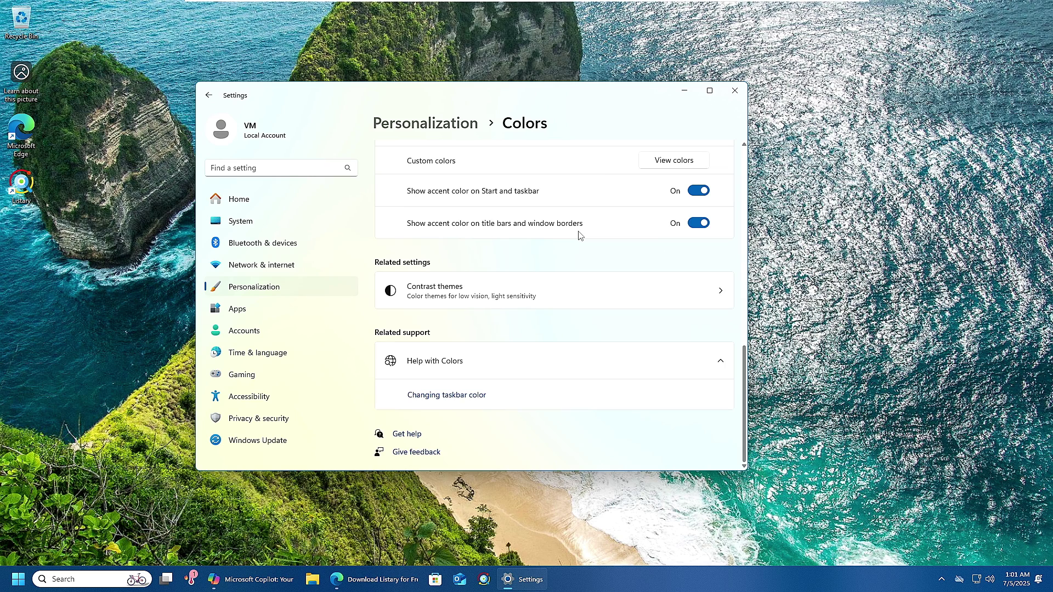
Close Settings and open the Start menu to check its blue tint
left_click(735, 90)
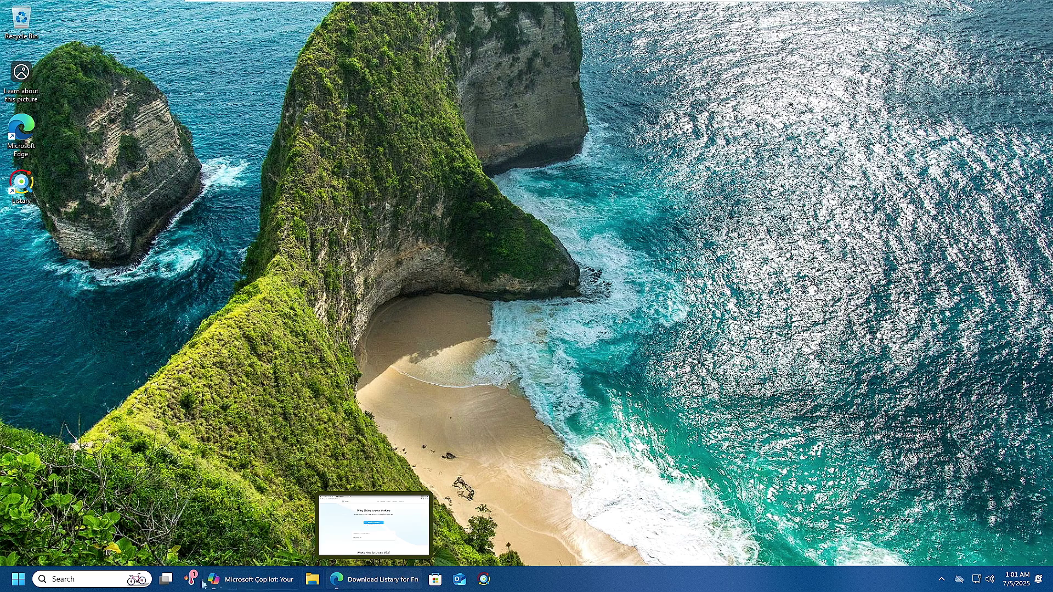
left_click(18, 579)
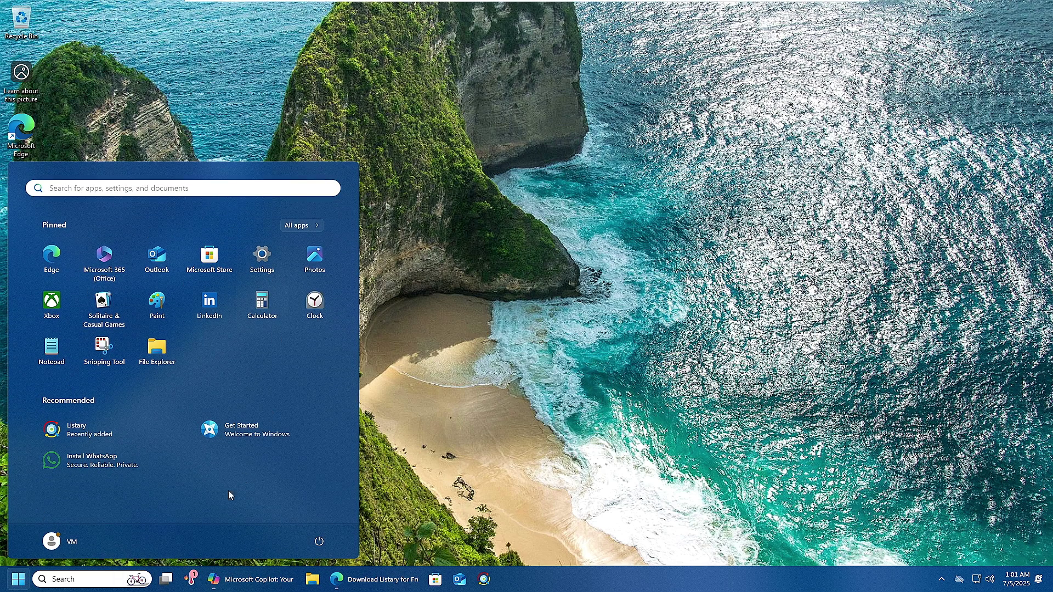
Close the Start menu and search Edge for 'windows 10 wallpaper download'
left_click(520, 240)
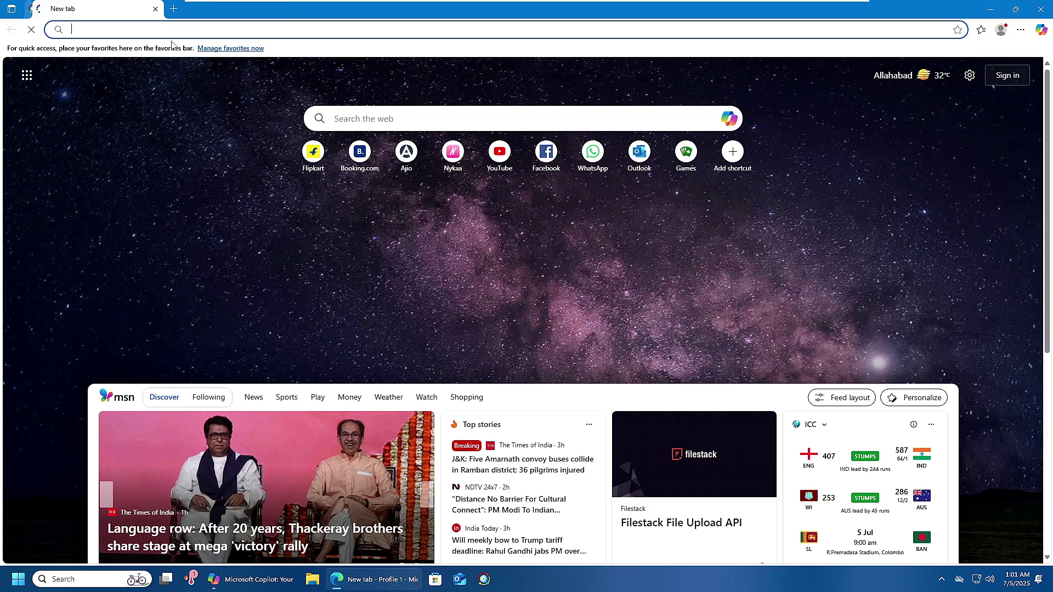
type("windows 10 wallpaper")
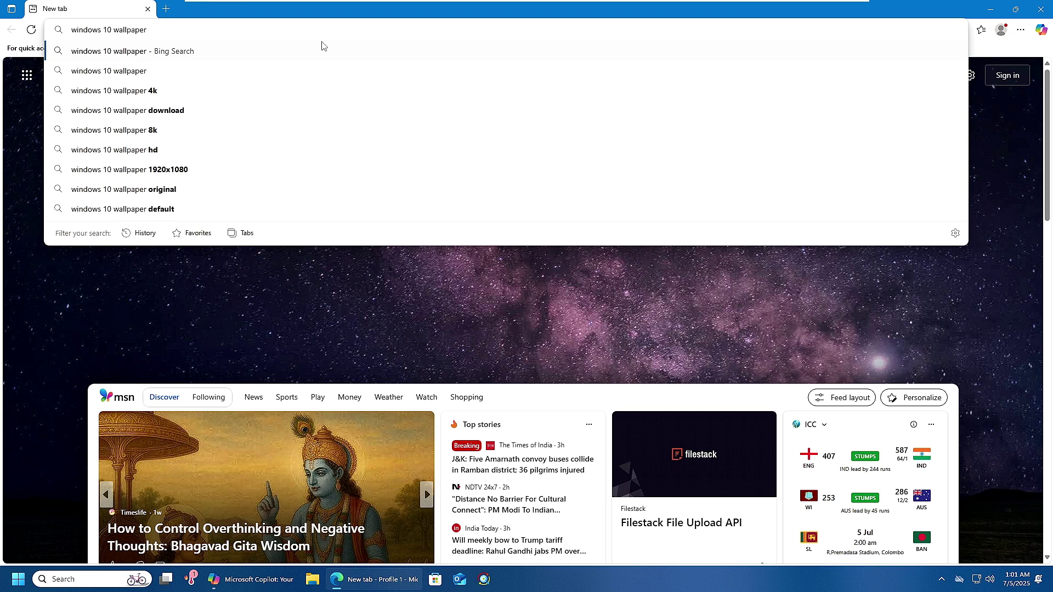
type(" d")
type("om/search?pglt=2083&q=")
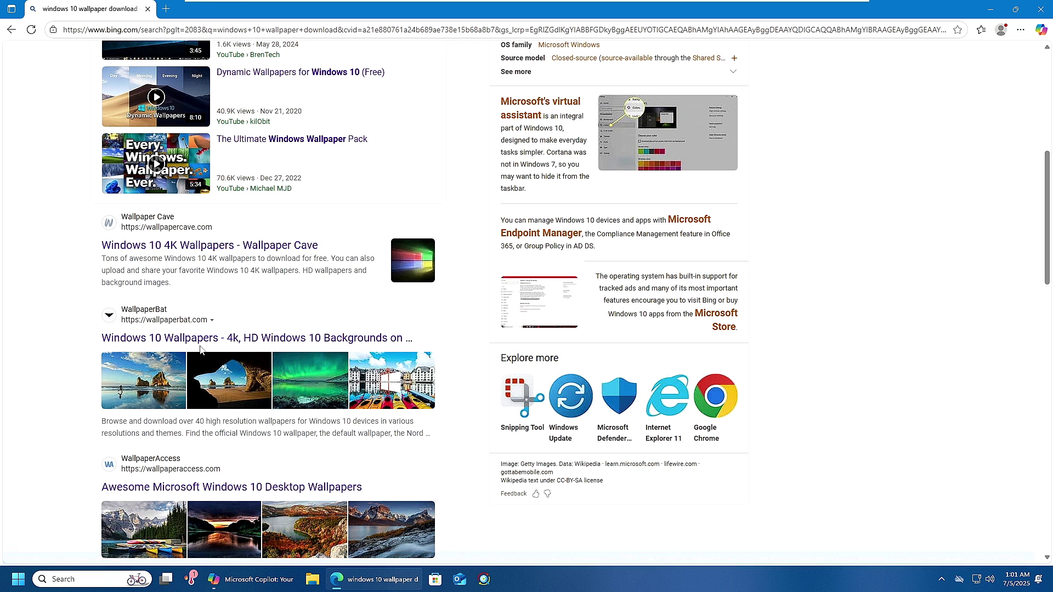
Download the light-blue 81553-windows-light.jpg from WallpaperBat and open it in Photos
left_click(217, 345)
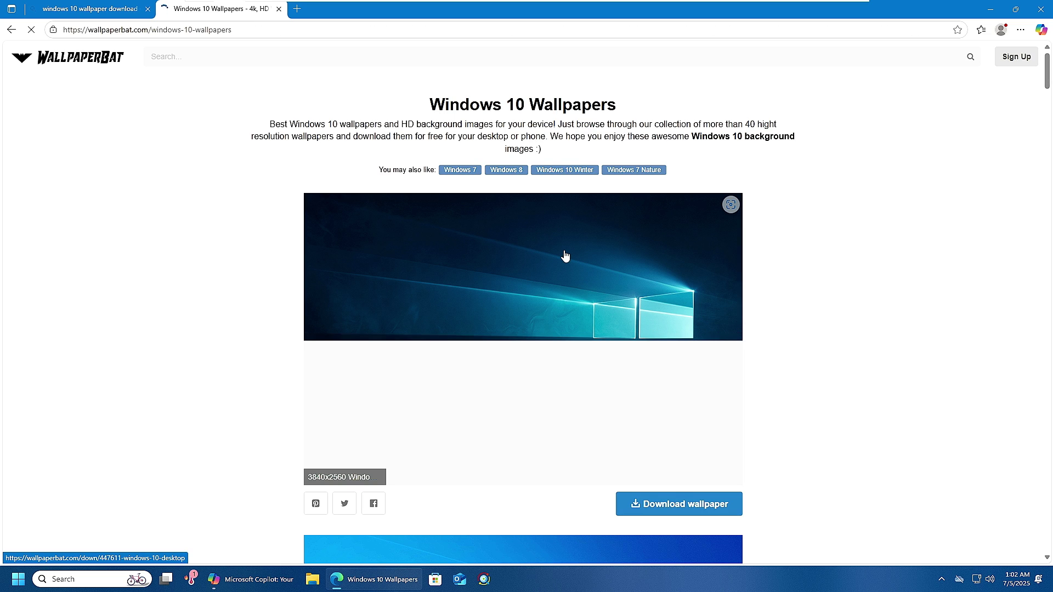
scroll(566, 257, "down", 8)
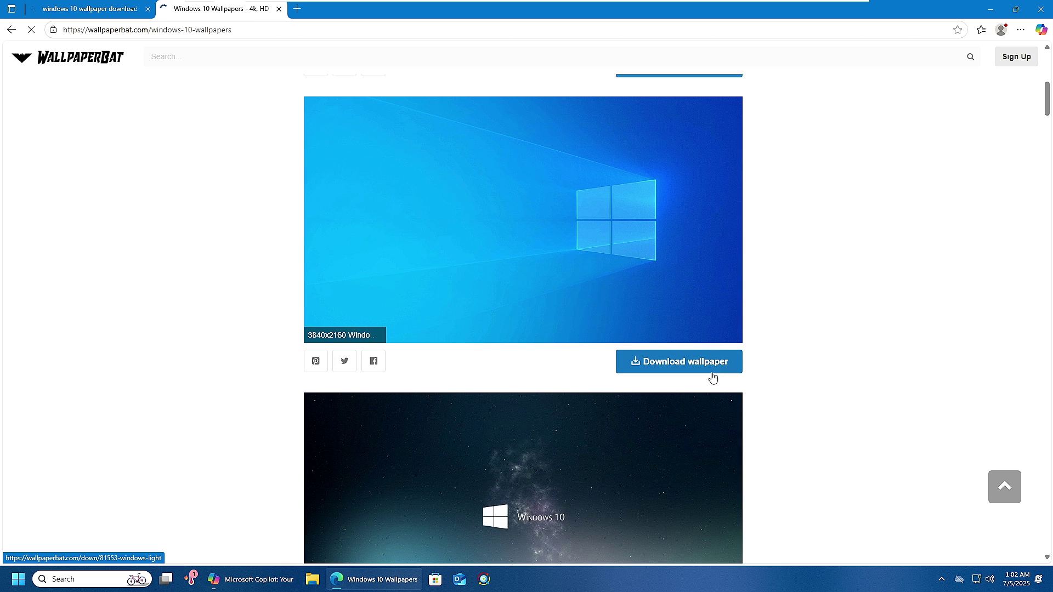
left_click(679, 368)
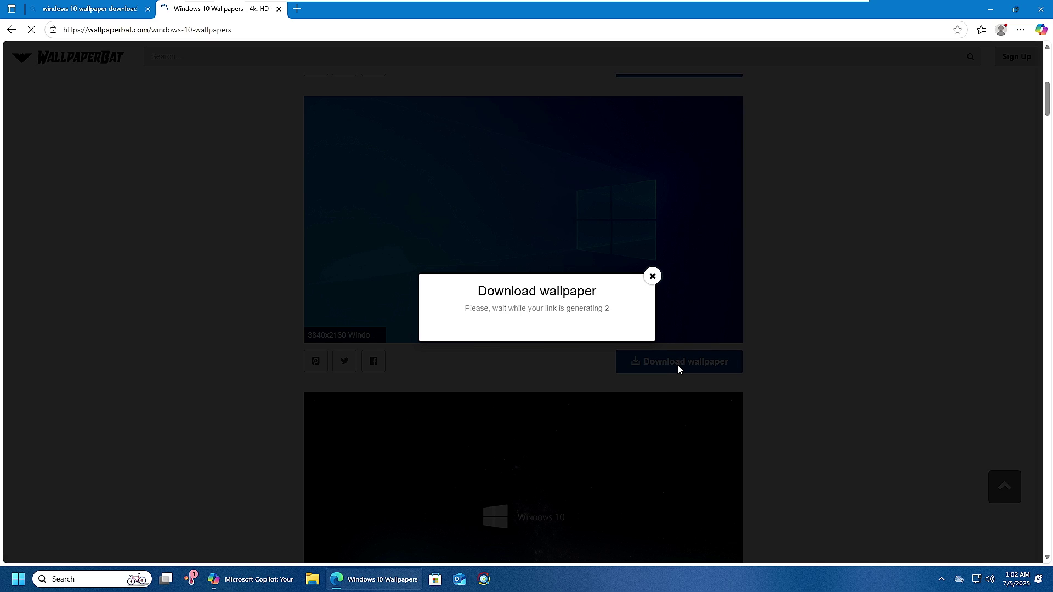
left_click(869, 83)
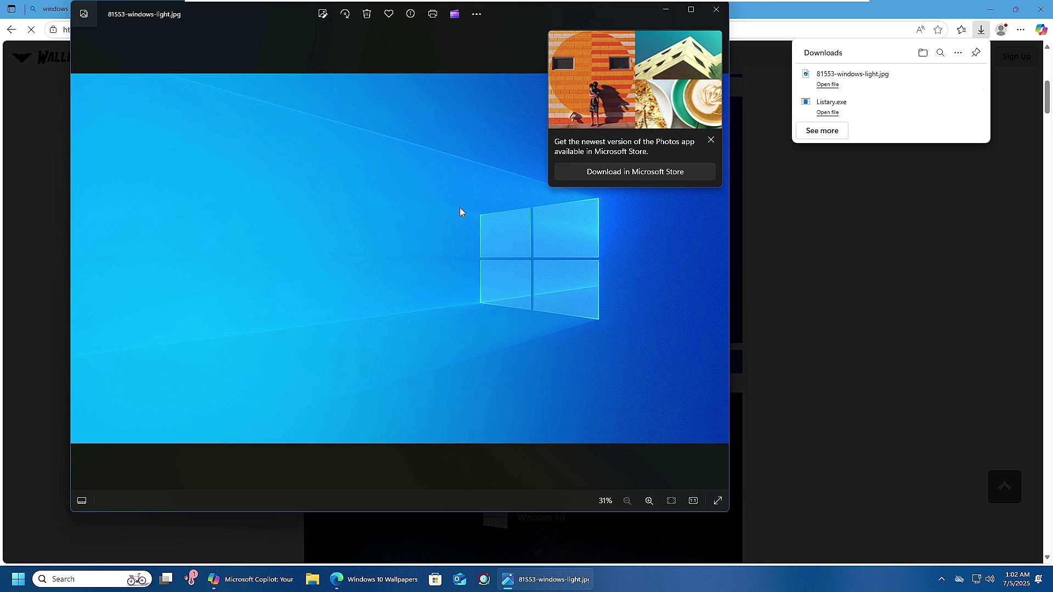
Set the Windows 10 blue logo wallpaper as the desktop background and show the desktop
right_click(460, 209)
mouse_move(505, 319)
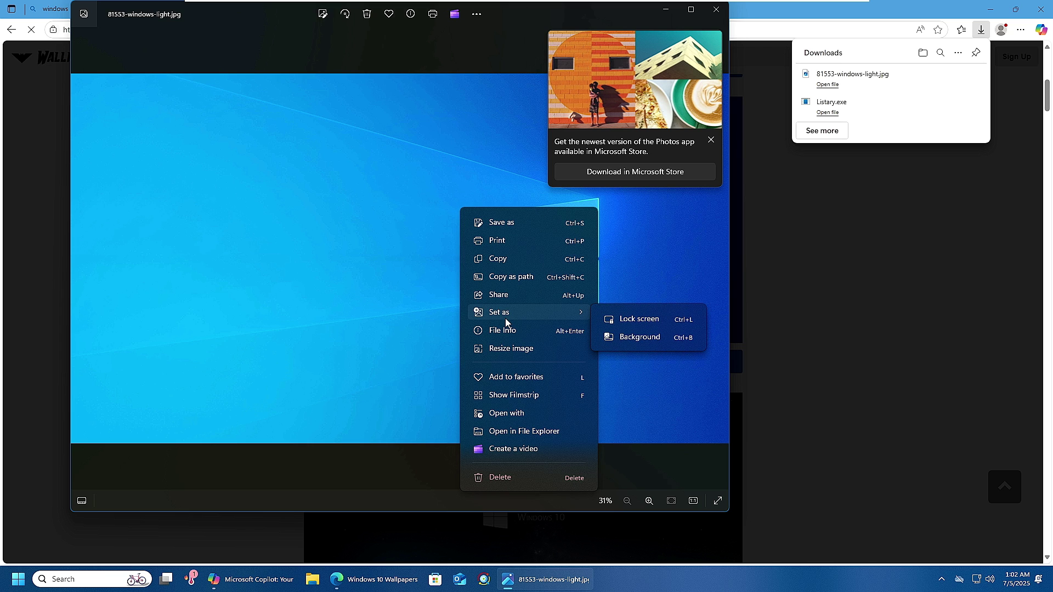
left_click(631, 338)
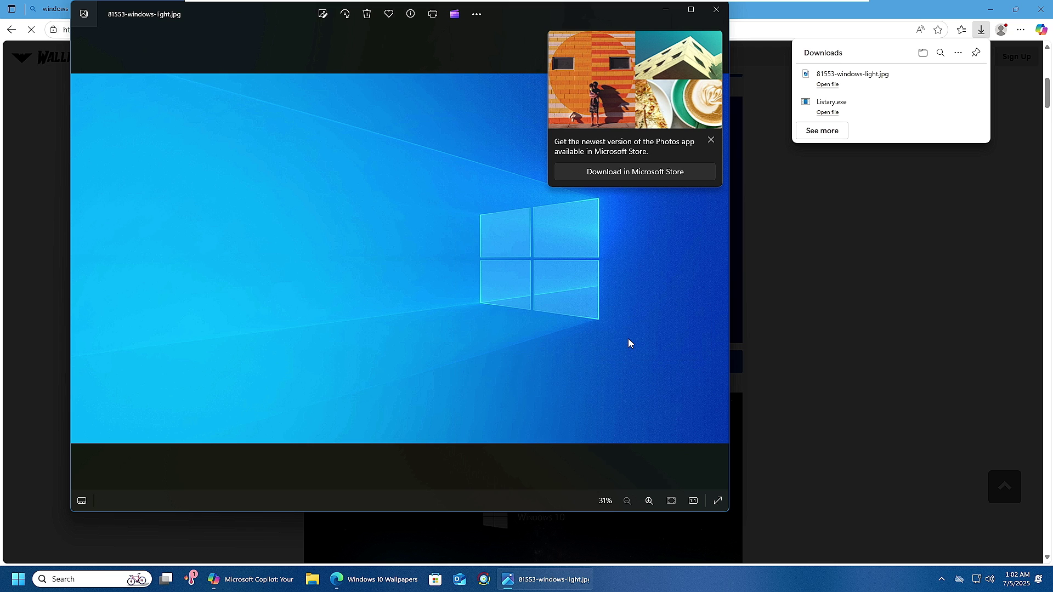
key("super+d")
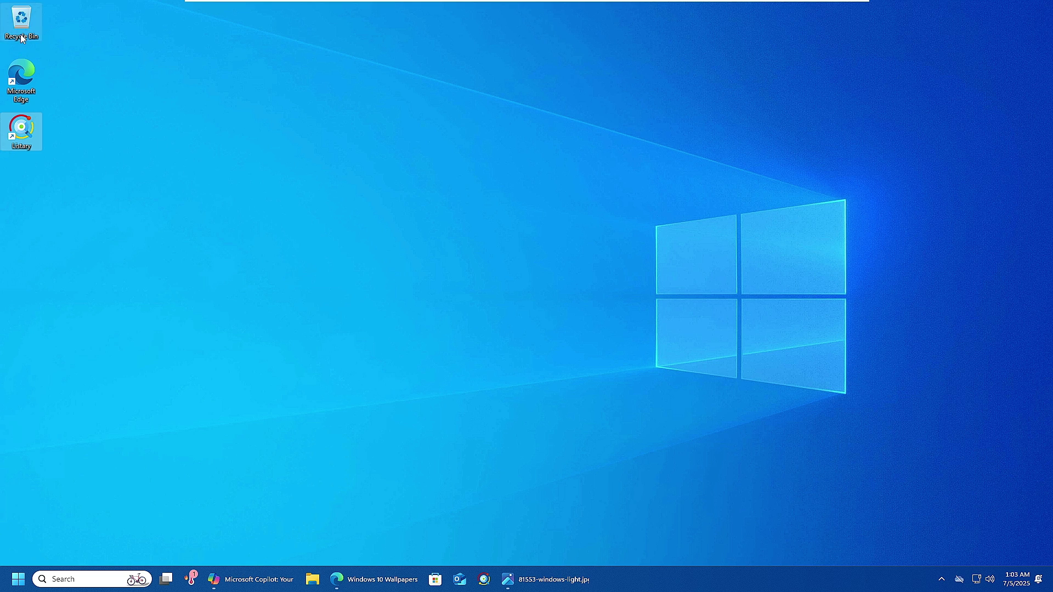
right_click(316, 215)
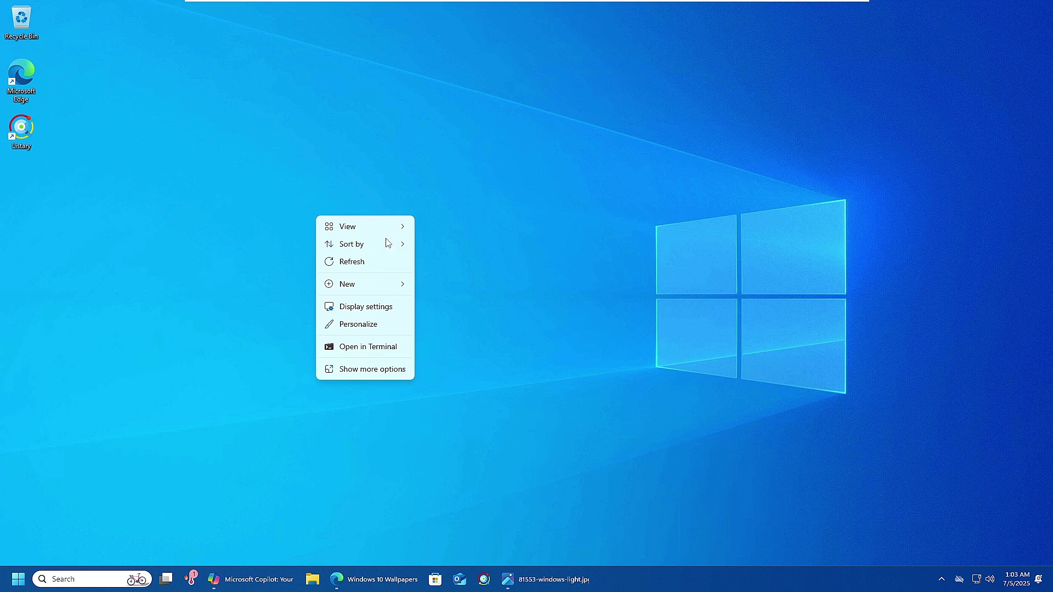
mouse_move(384, 231)
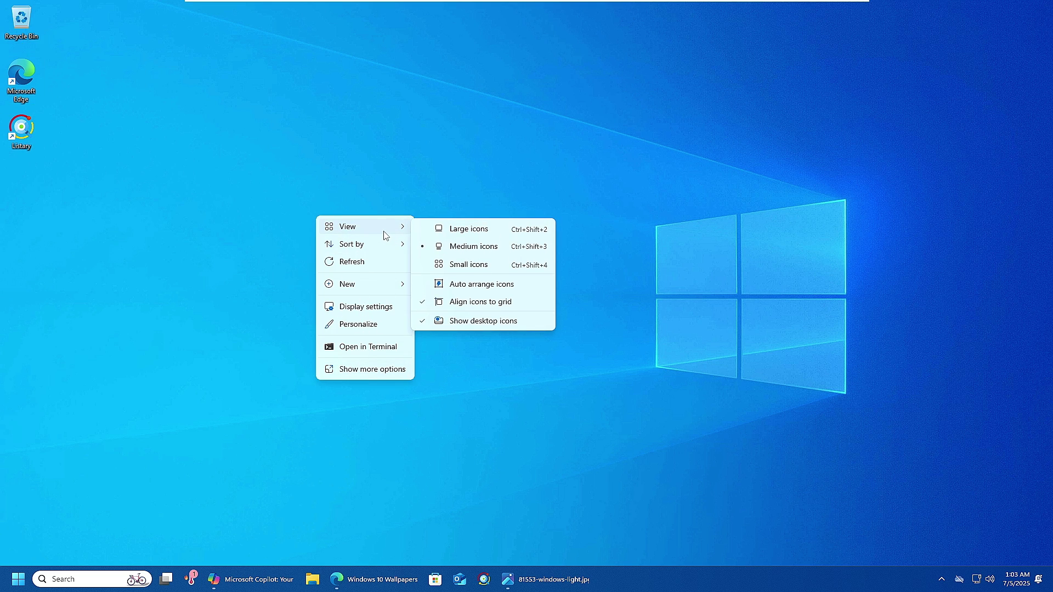
left_click(380, 130)
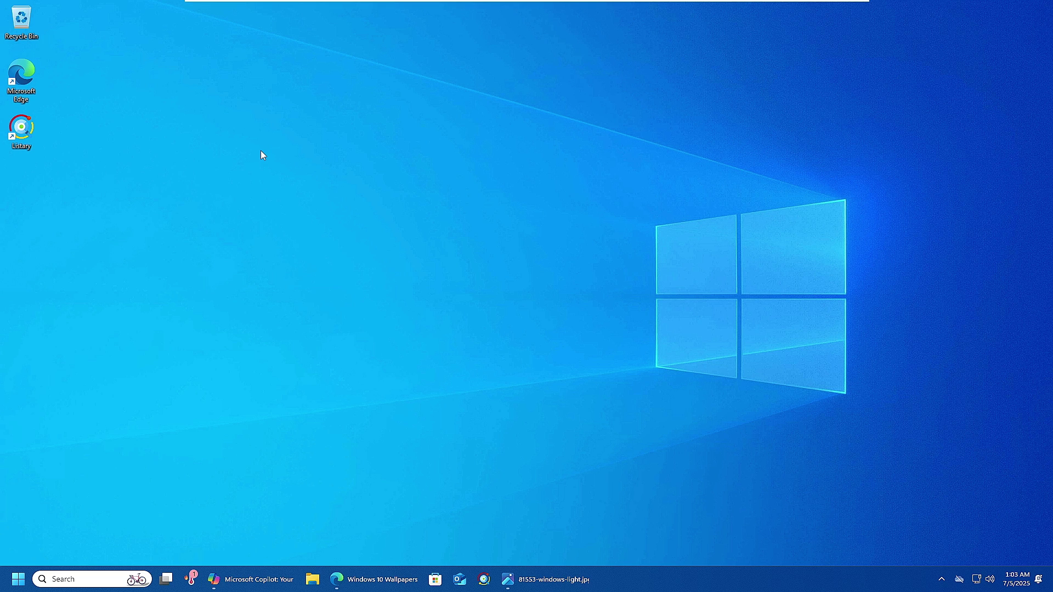
Open Settings from the Start menu and go to Personalization > Themes, down to Related settings
right_click(19, 579)
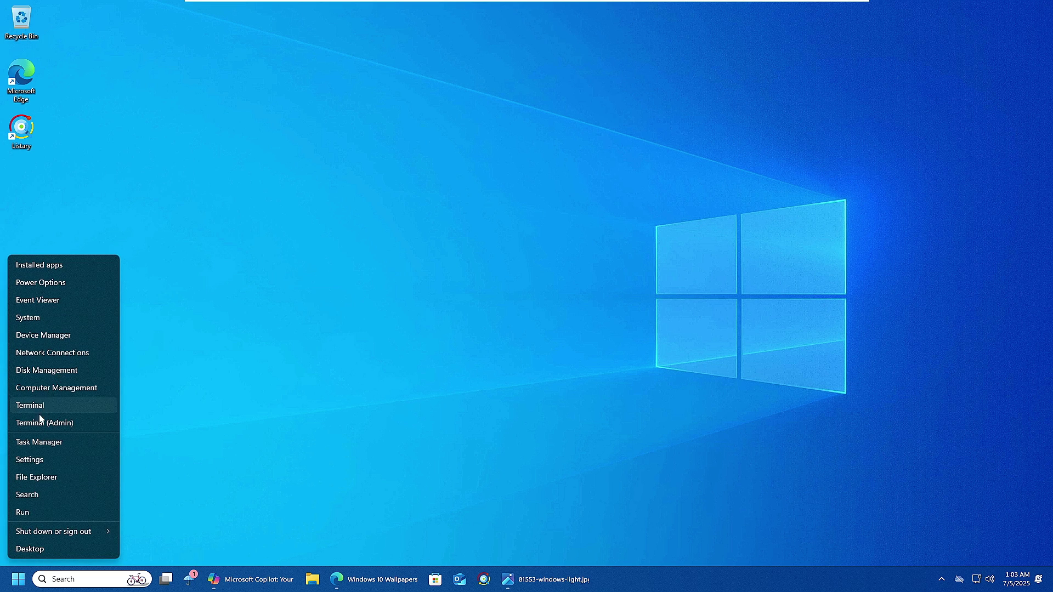
left_click(28, 457)
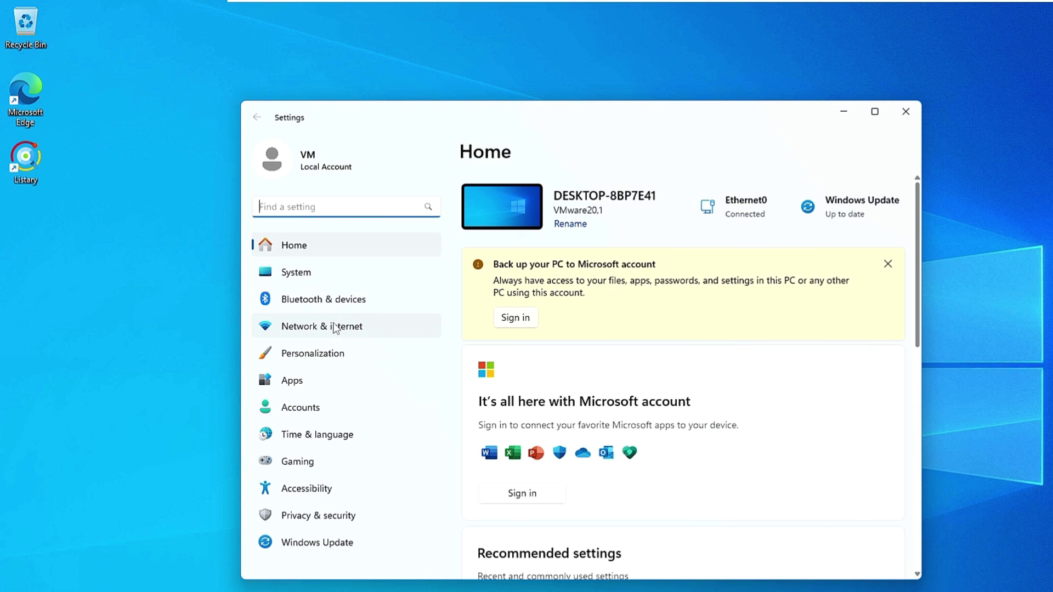
left_click(327, 348)
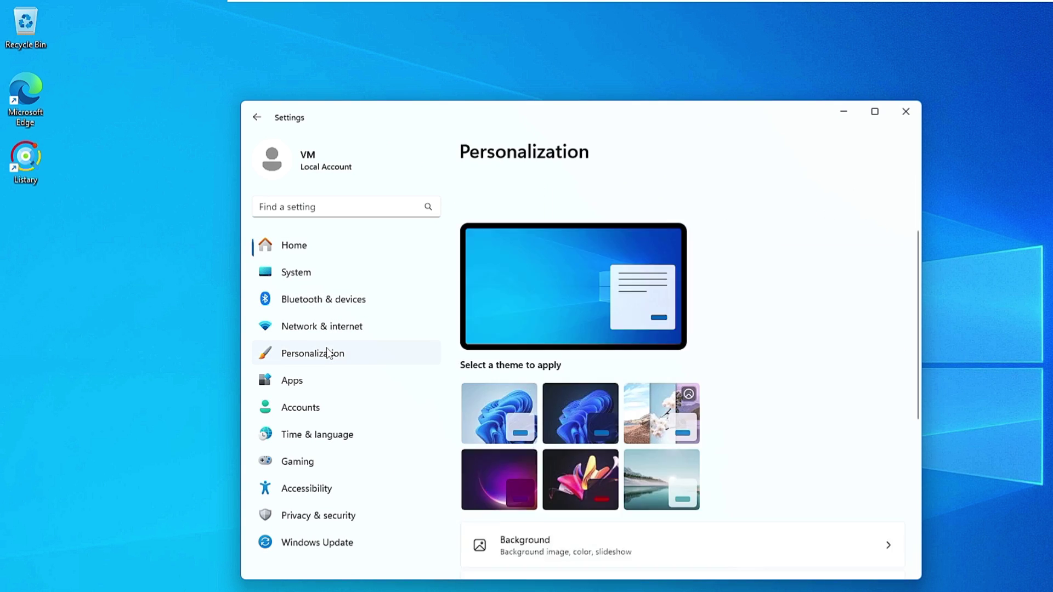
scroll(637, 394, "down", 3)
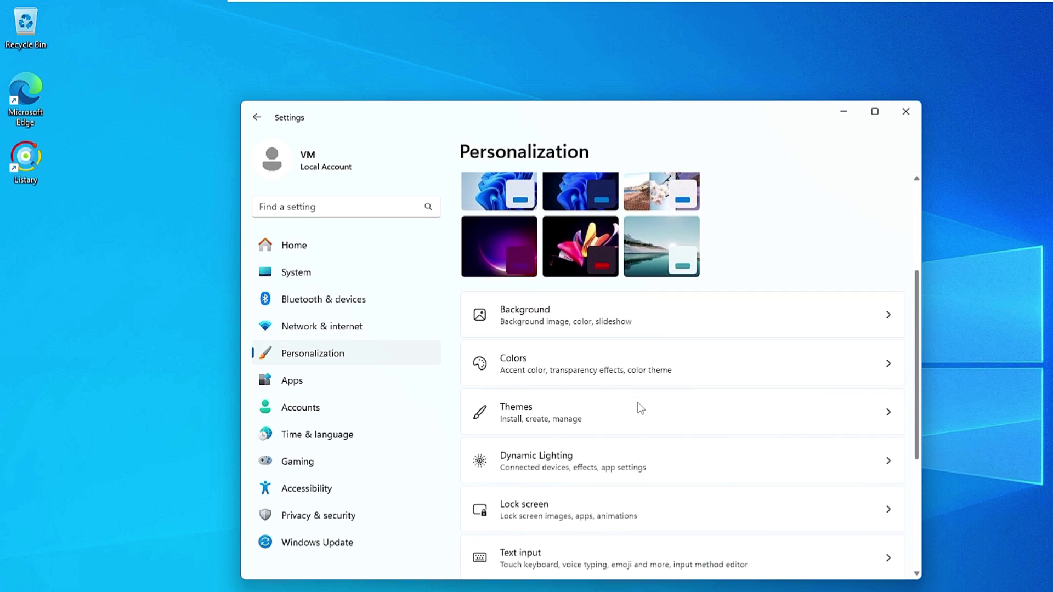
left_click(574, 415)
scroll(570, 359, "down", 7)
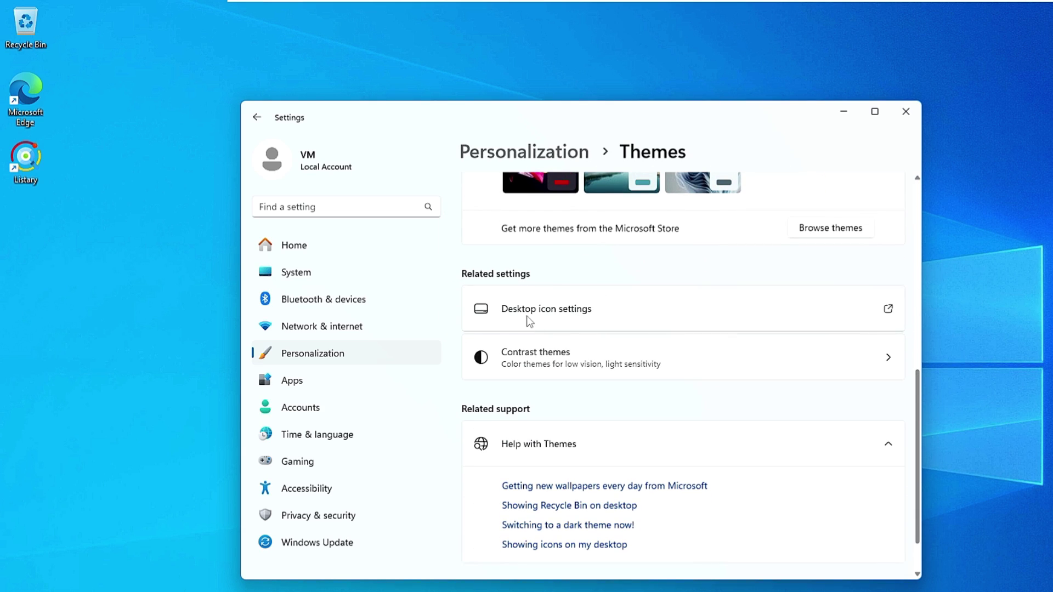
Enable the Computer and Control Panel desktop icons in Desktop Icon Settings and apply
left_click(569, 314)
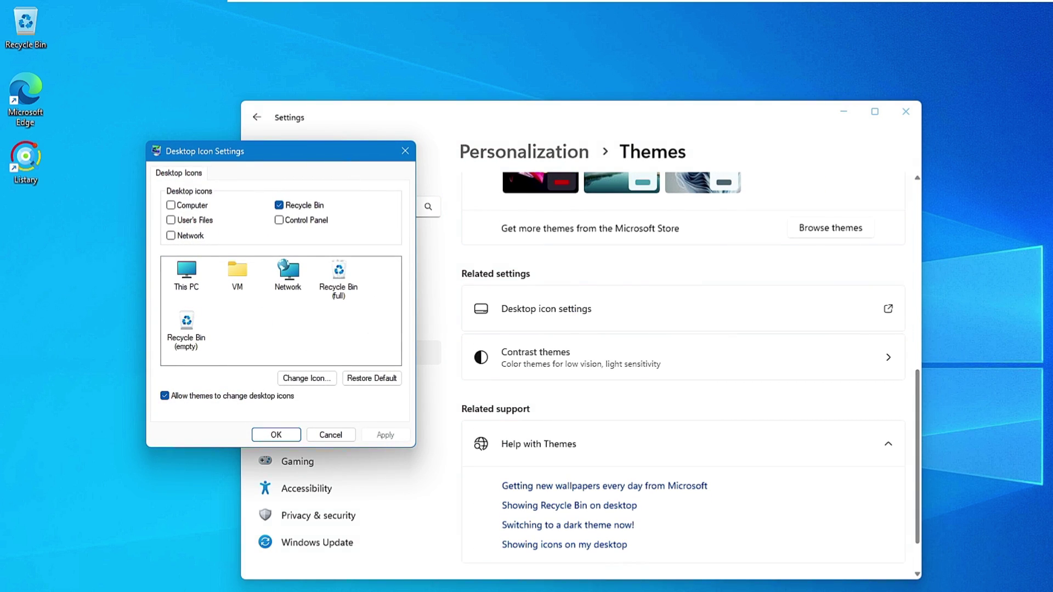
left_click_drag(334, 152, 682, 228)
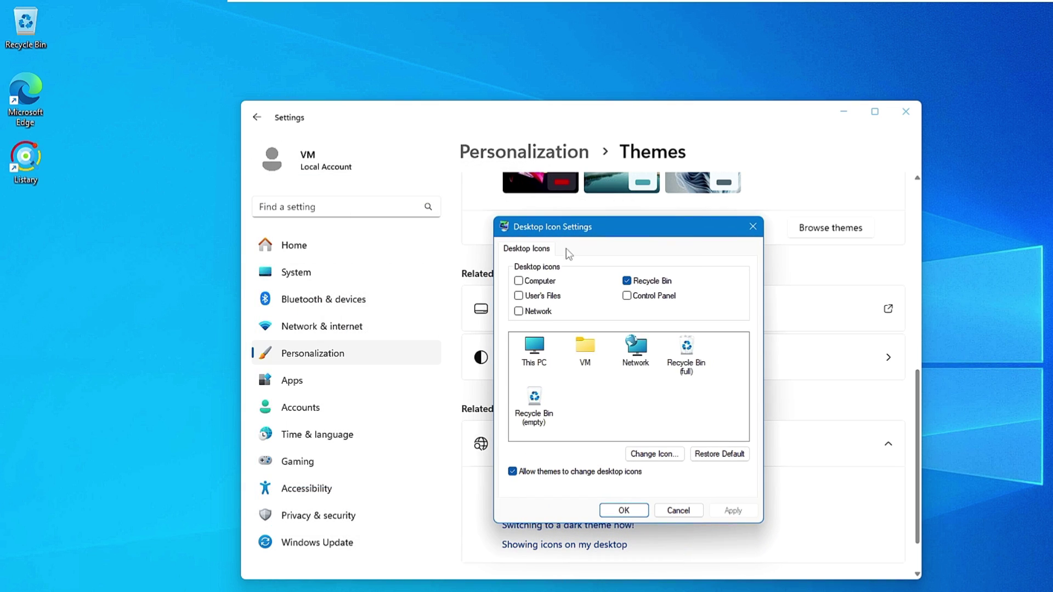
left_click(519, 281)
left_click(629, 296)
left_click(733, 511)
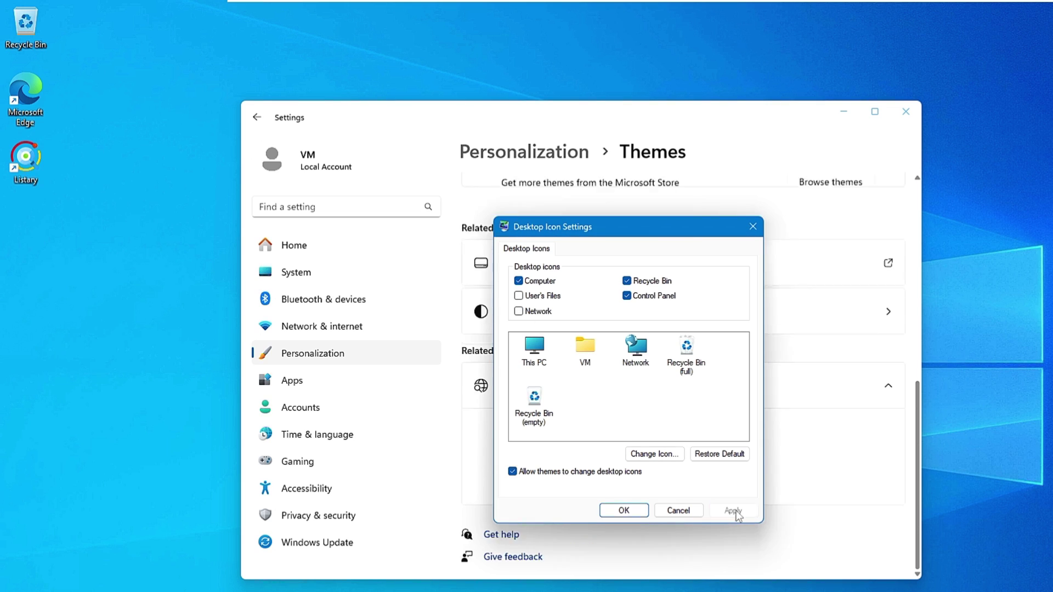
left_click(623, 506)
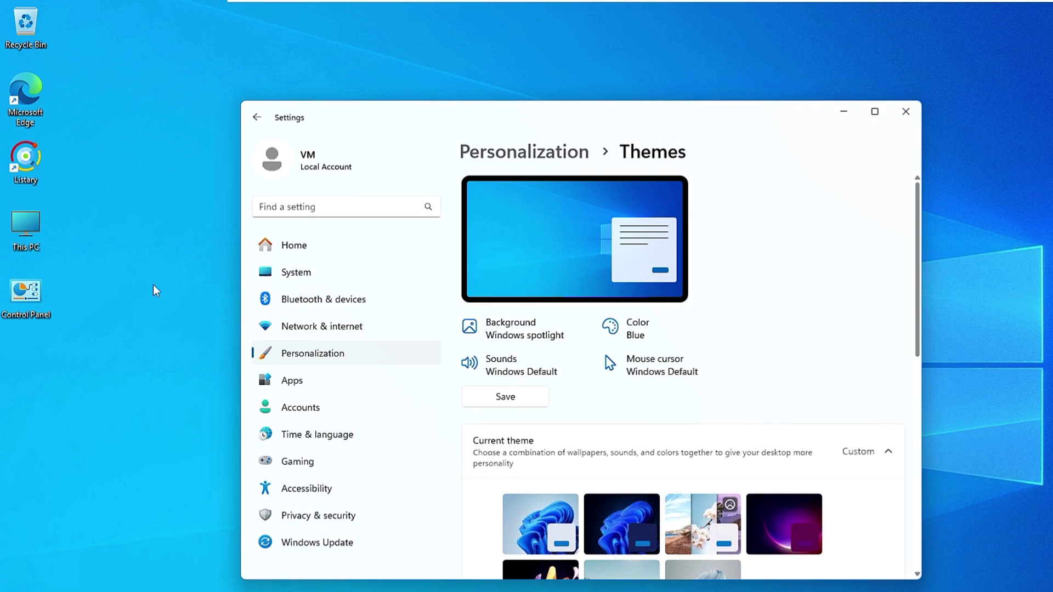
Close the Settings window
left_click(906, 112)
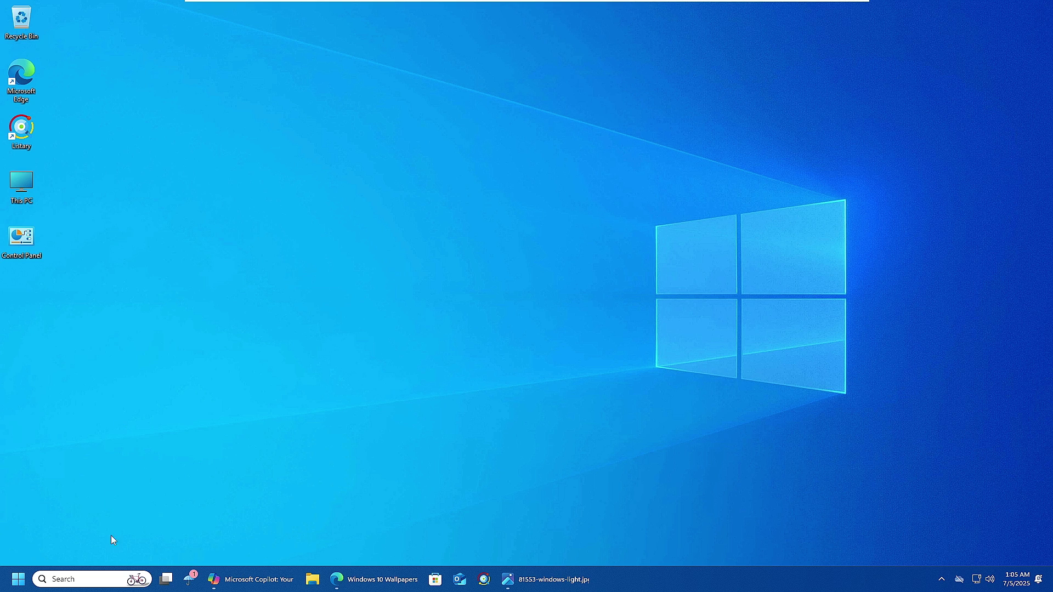
Search for cmd and run Command Prompt as administrator, approving the UAC prompt
left_click(102, 578)
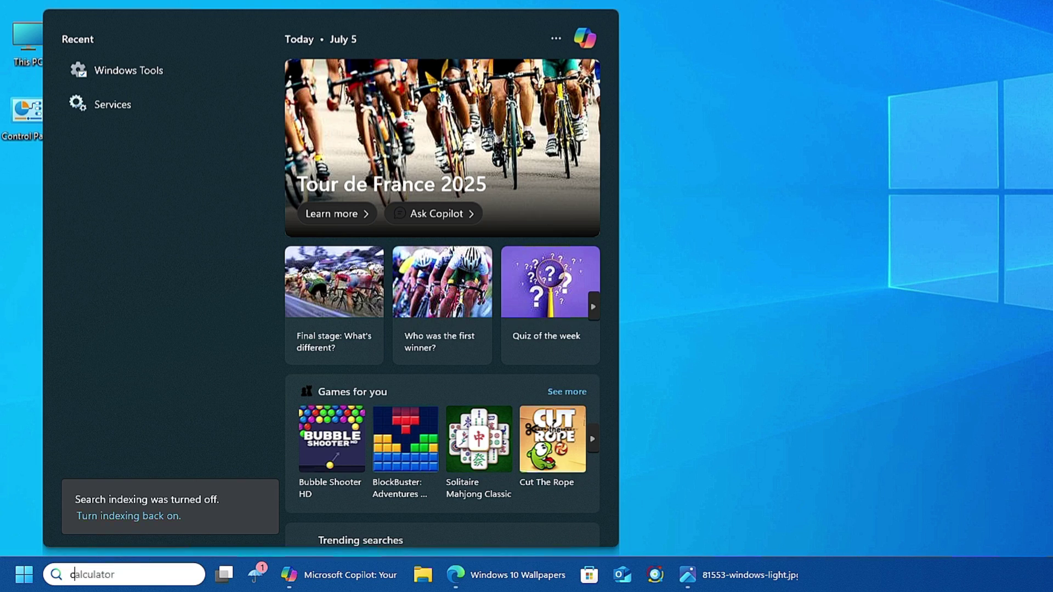
type("cmd")
right_click(203, 128)
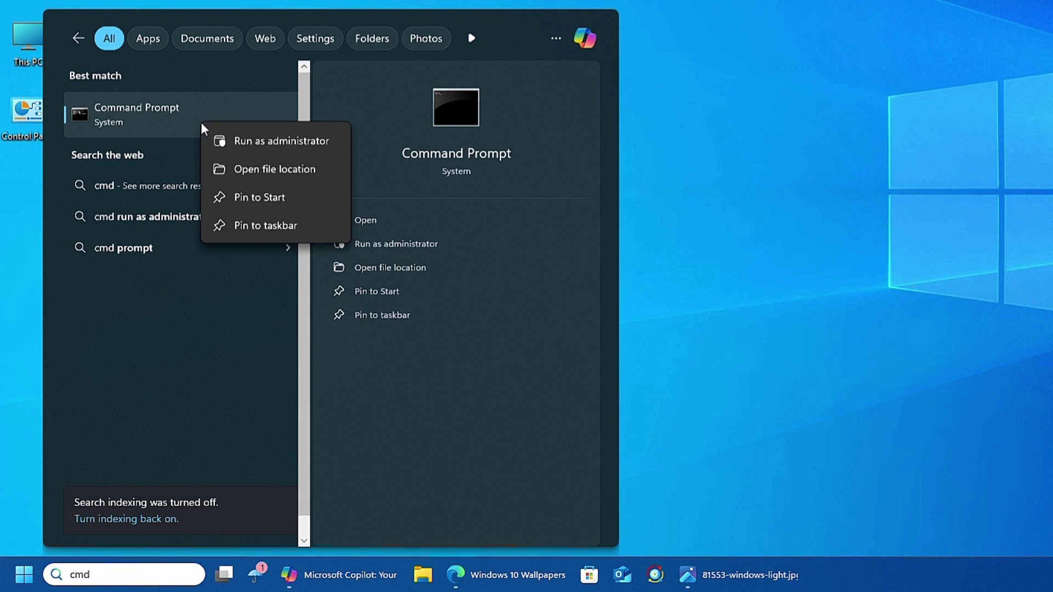
left_click(275, 141)
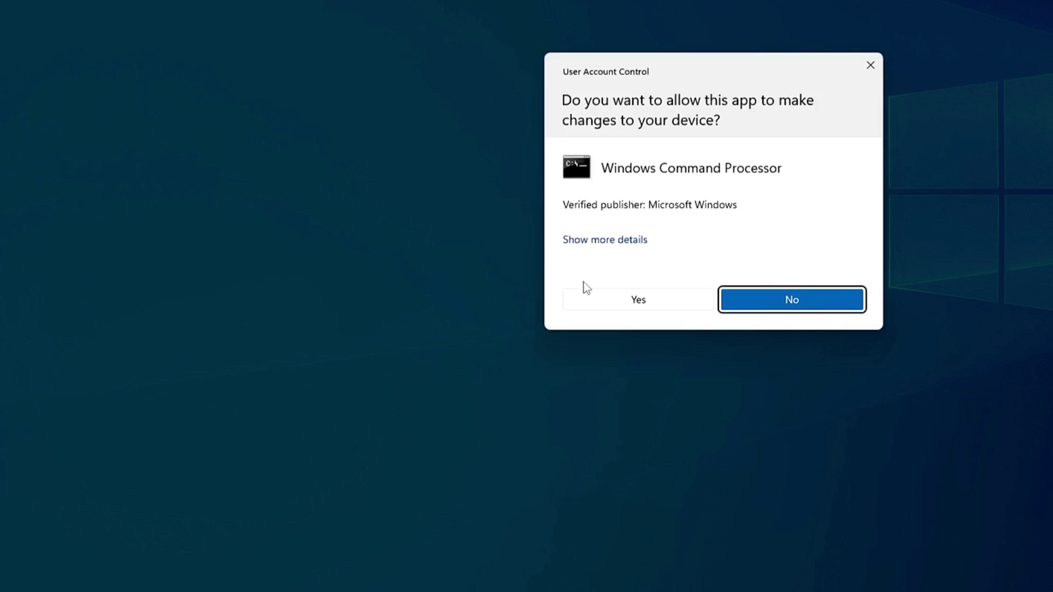
left_click(622, 300)
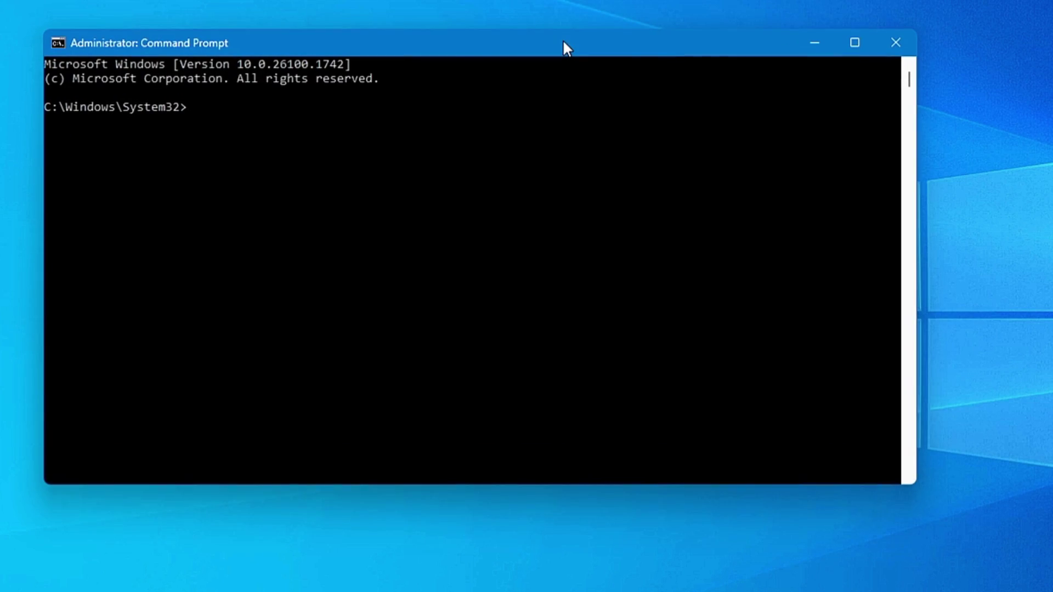
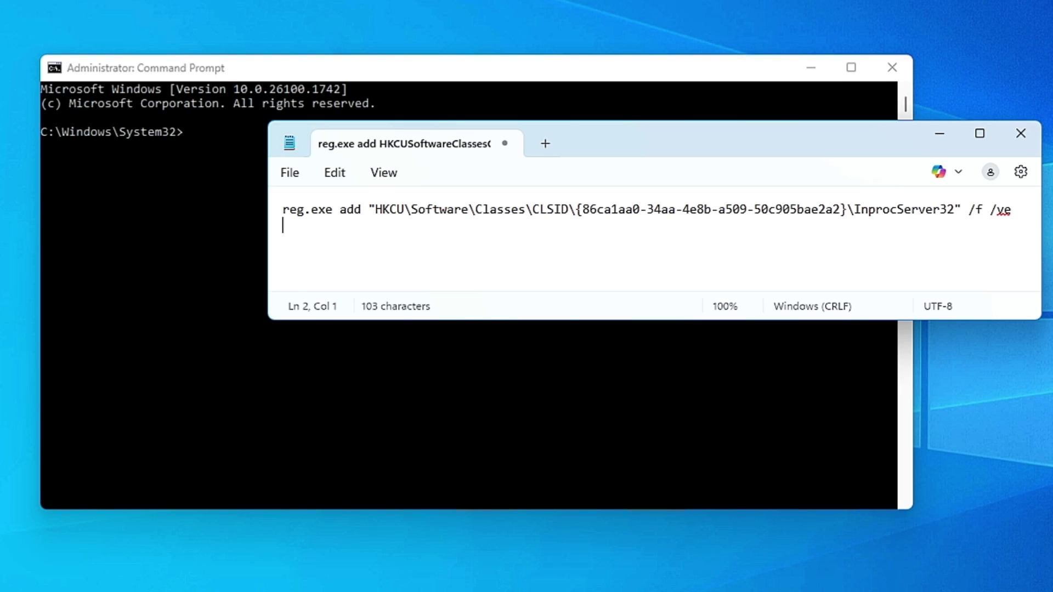
Select the full reg.exe add command for the CLSID InprocServer32 key on the first line
left_click_drag(1012, 209, 275, 204)
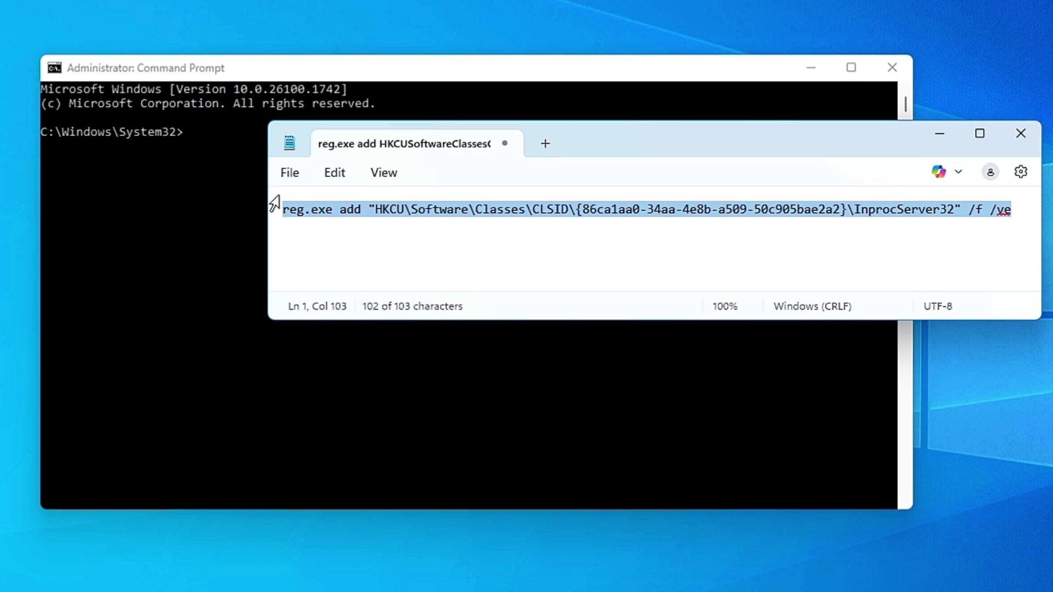
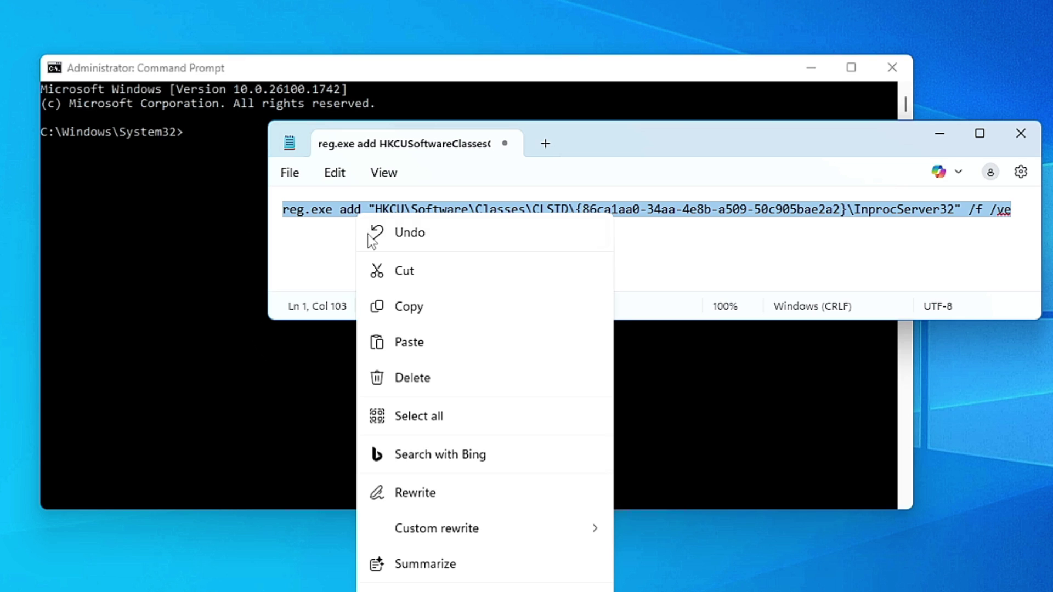
Paste and run the reg.exe add command for the CLSID InprocServer32 key, then close Command Prompt
left_click(404, 308)
left_click(940, 136)
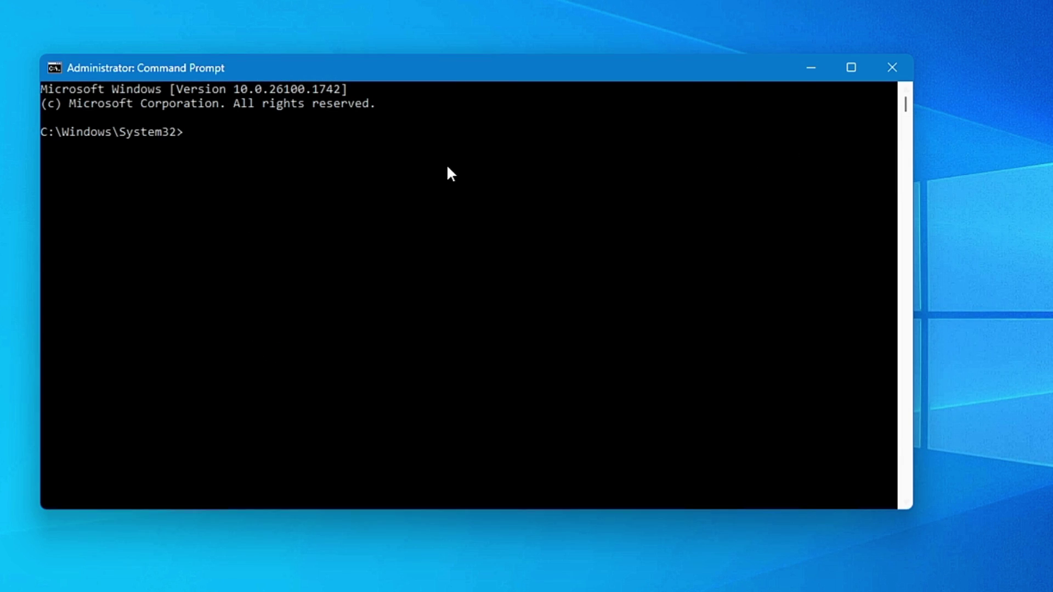
key("ctrl+v")
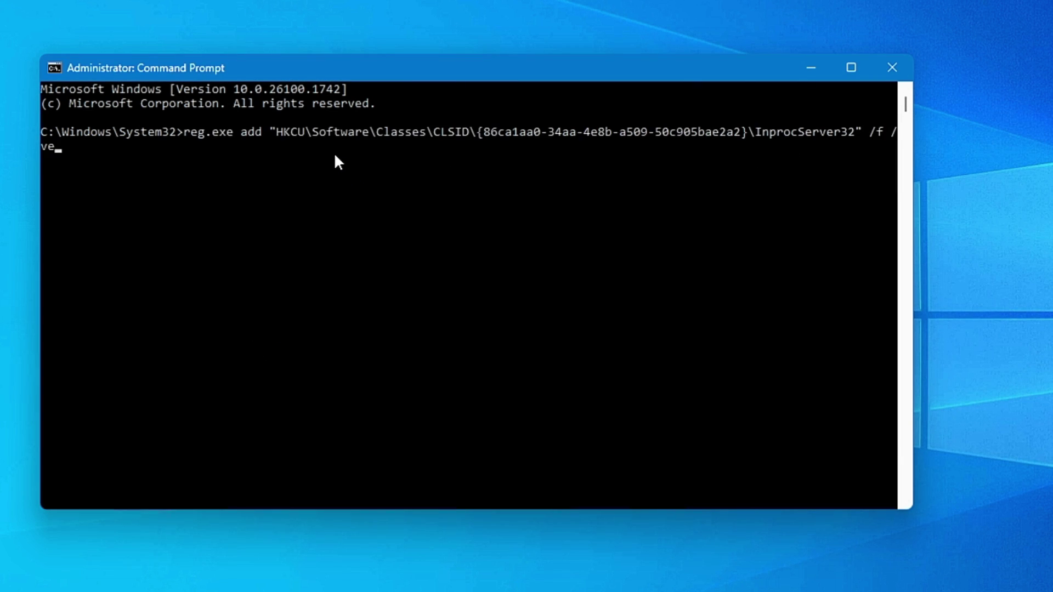
key("Return")
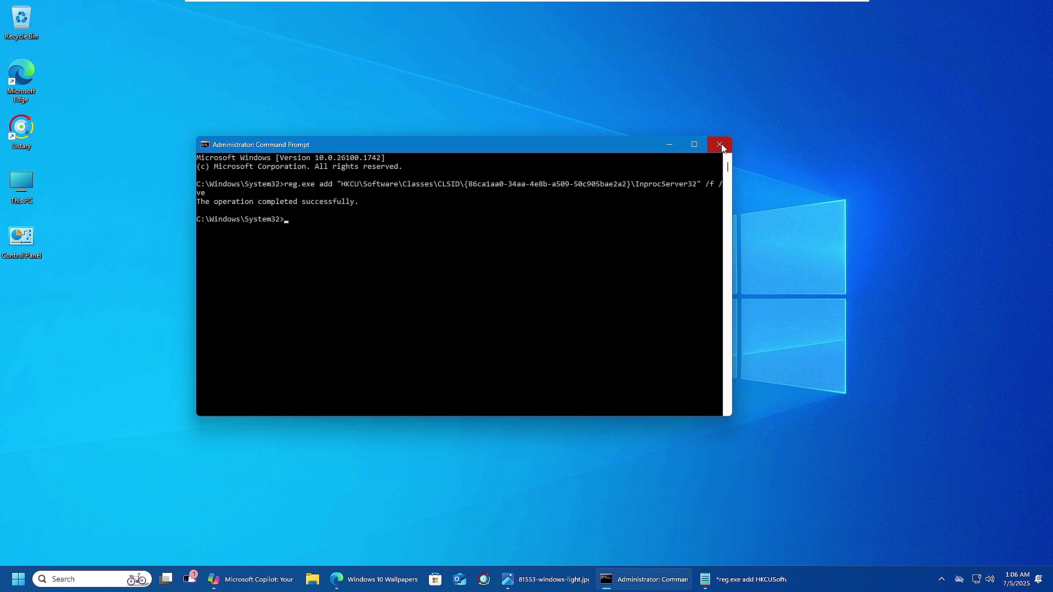
left_click(892, 67)
right_click(192, 154)
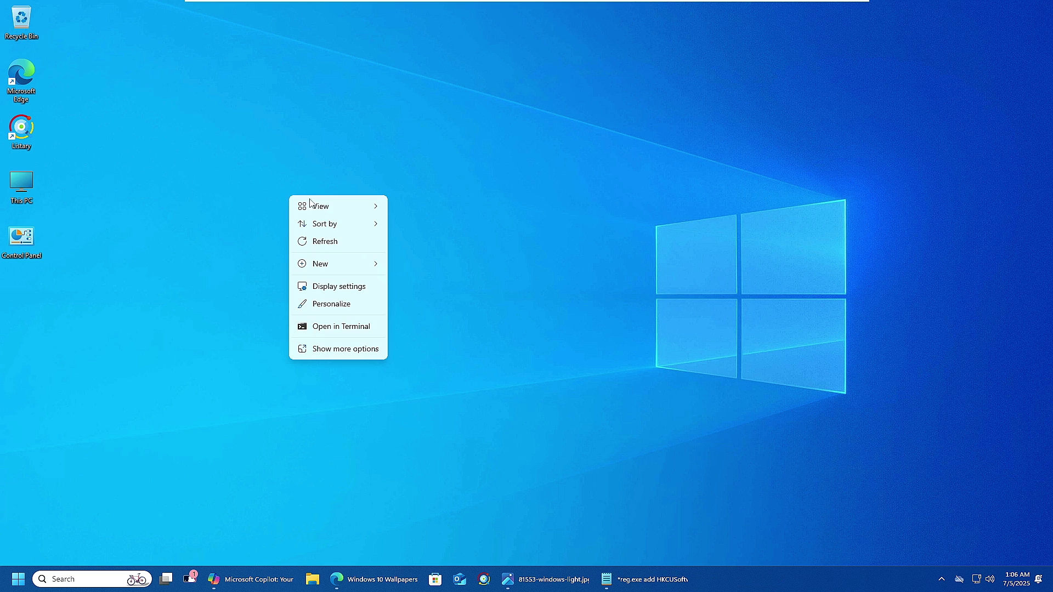
left_click(520, 246)
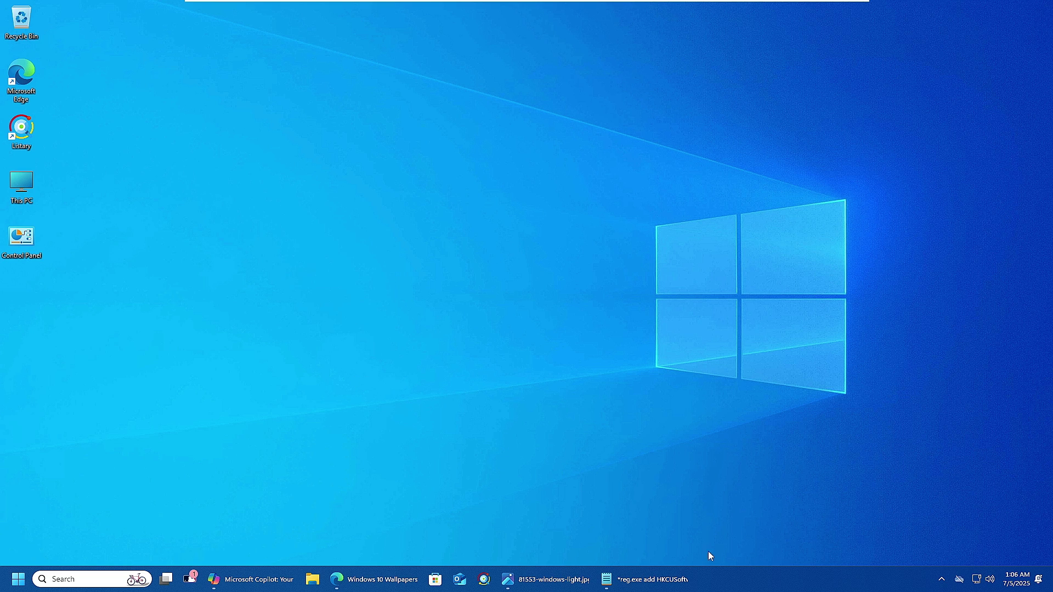
Launch Task Manager from the taskbar's right-click menu
right_click(729, 577)
left_click(760, 538)
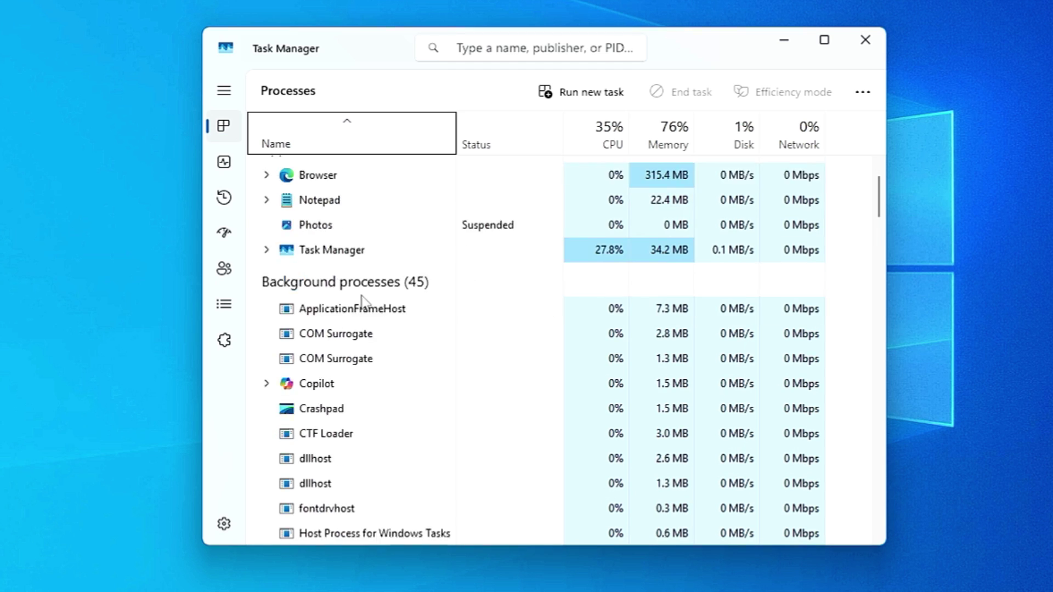
scroll(492, 314, "down", 5)
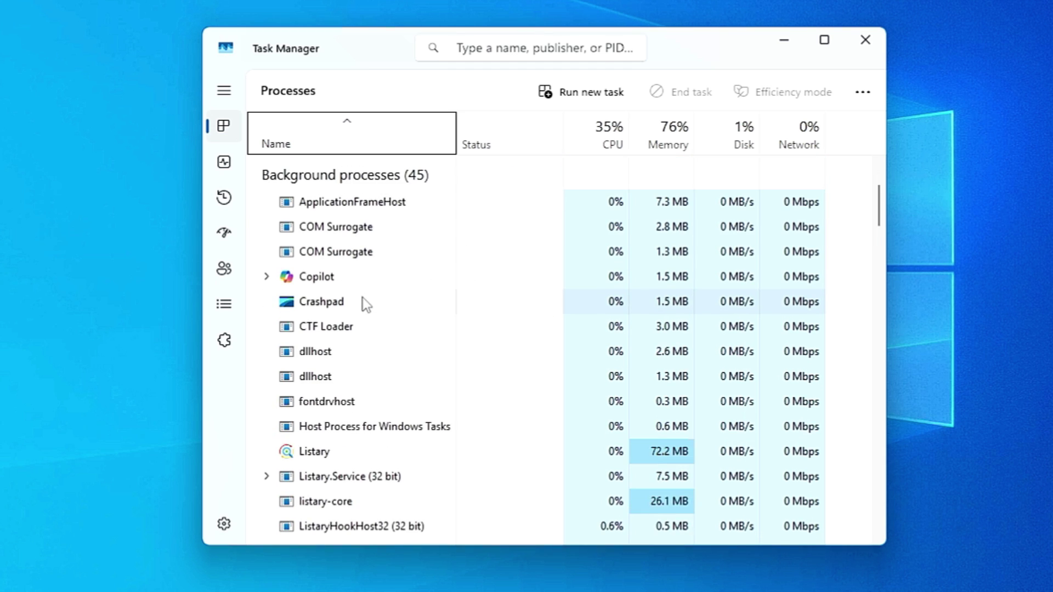
scroll(364, 300, "up", 4)
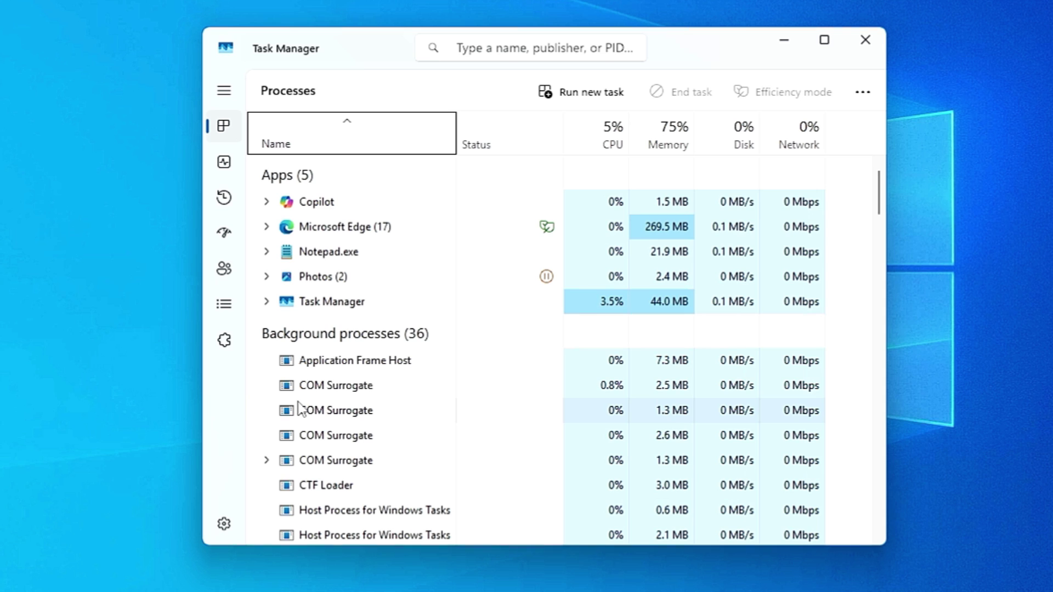
Open File Explorer so Windows Explorer appears under Apps, then restart it
key("super+e")
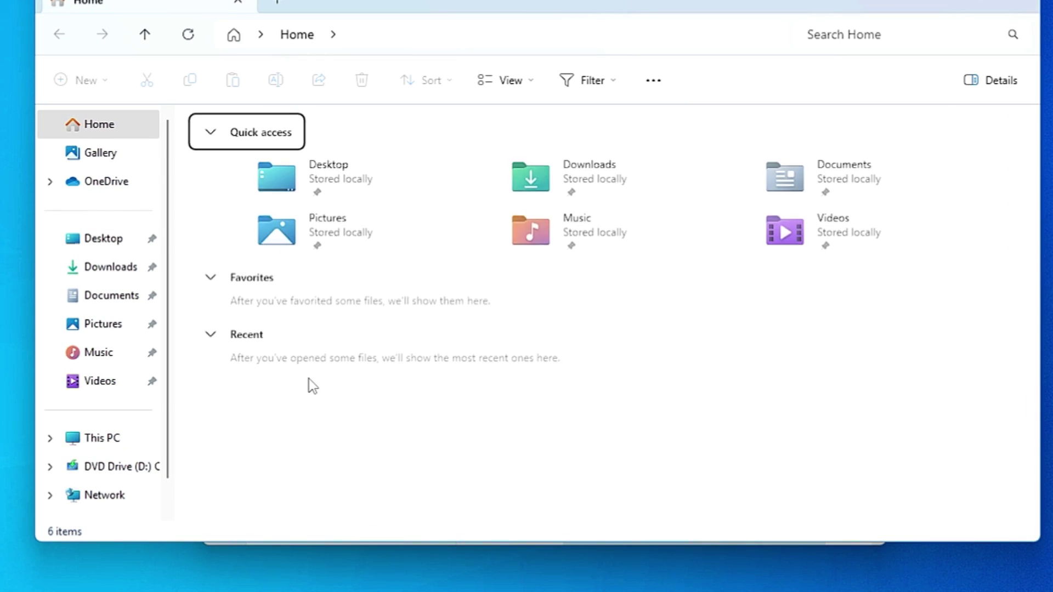
left_click(938, 4)
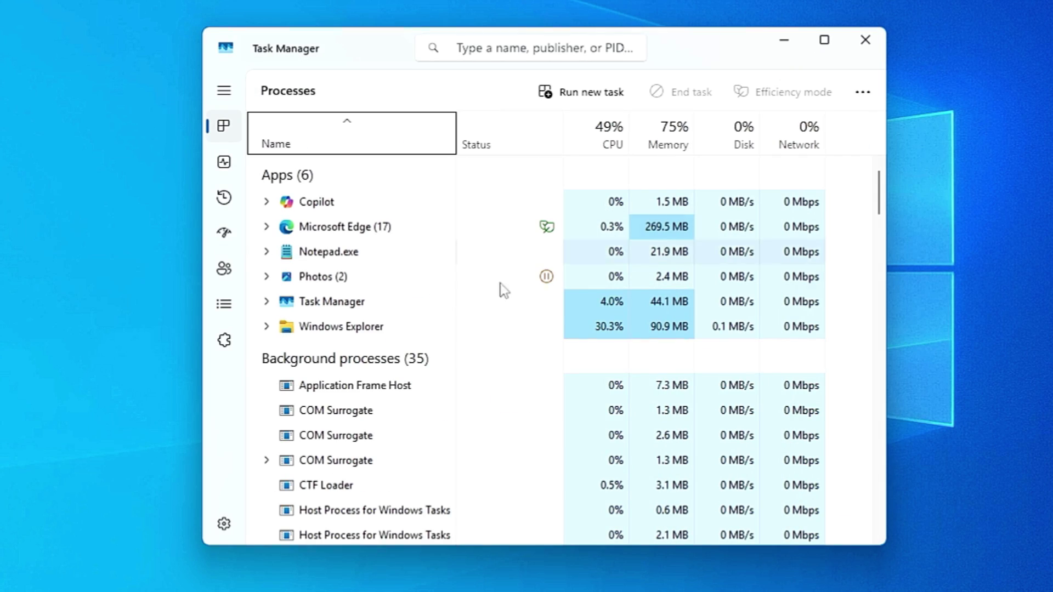
right_click(318, 328)
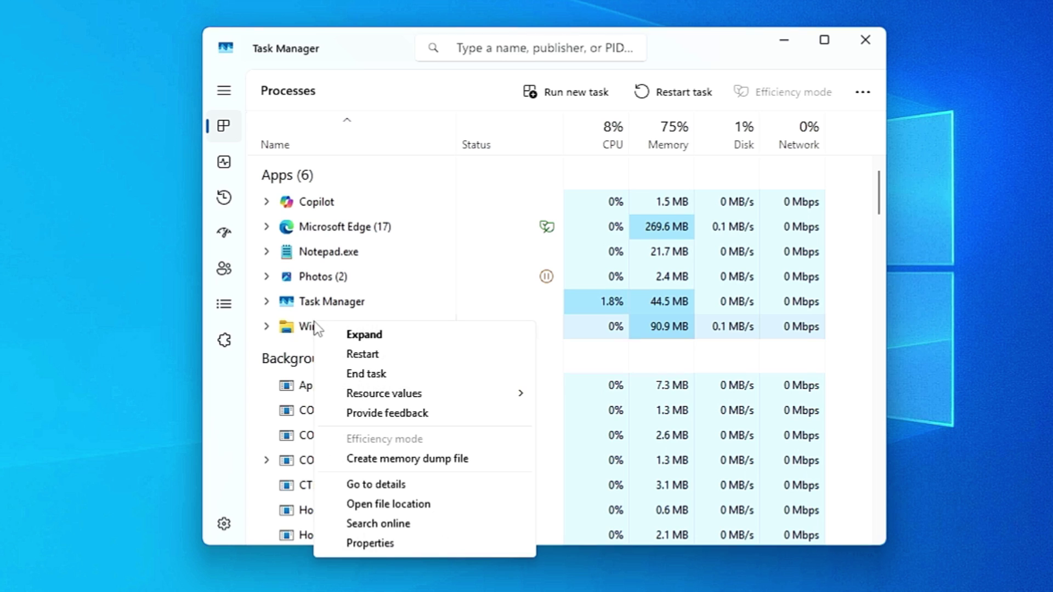
left_click(375, 357)
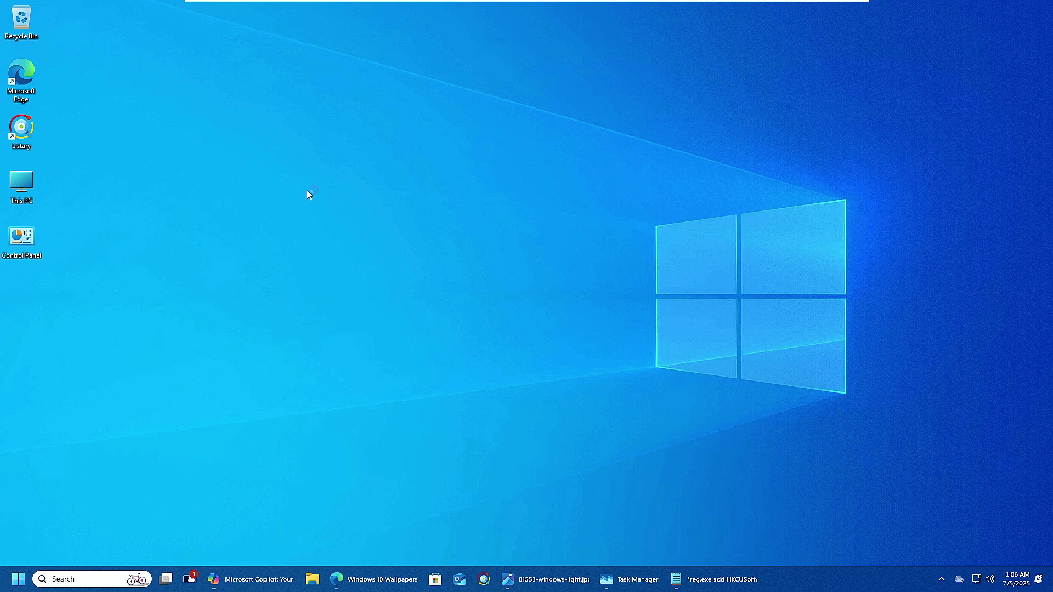
right_click(307, 190)
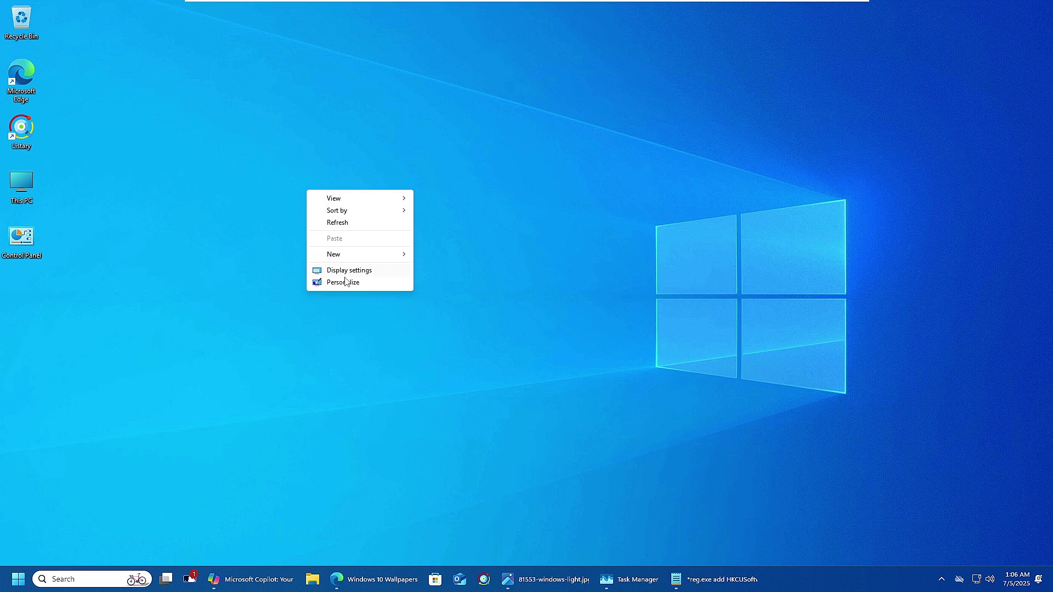
left_click(208, 221)
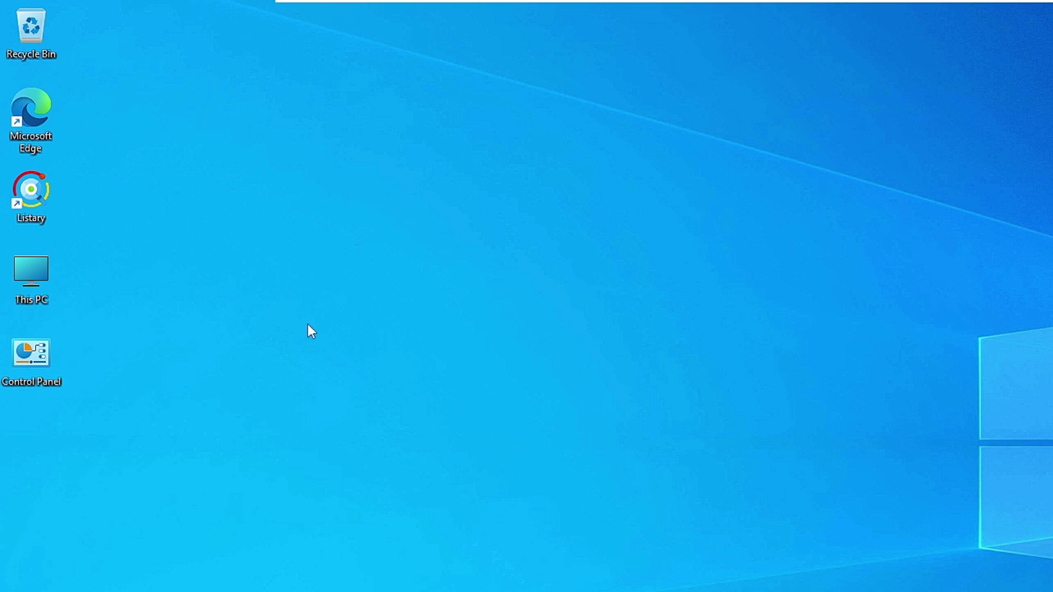
right_click(33, 271)
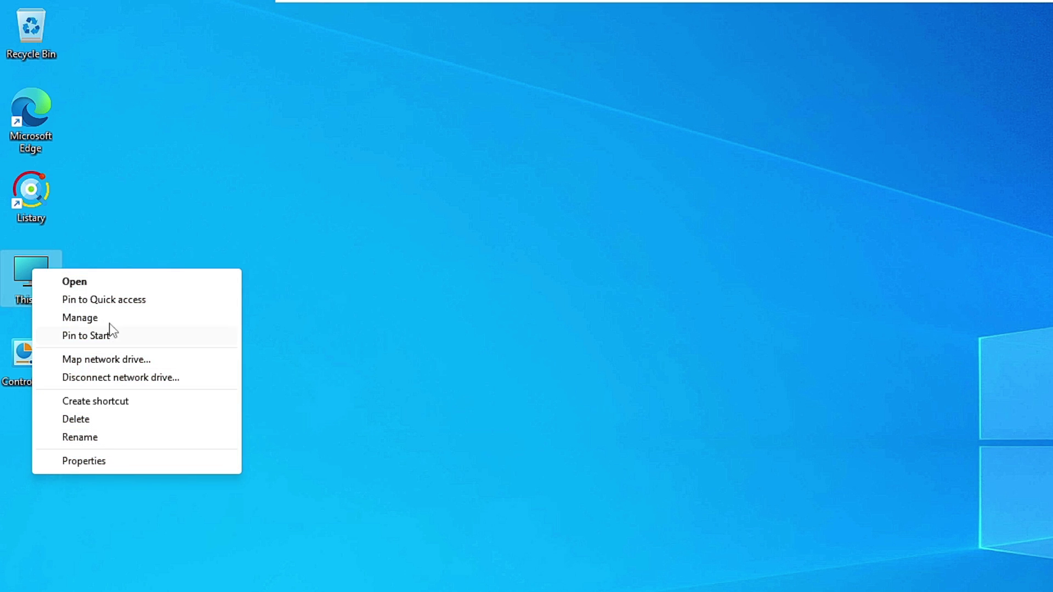
left_click(336, 473)
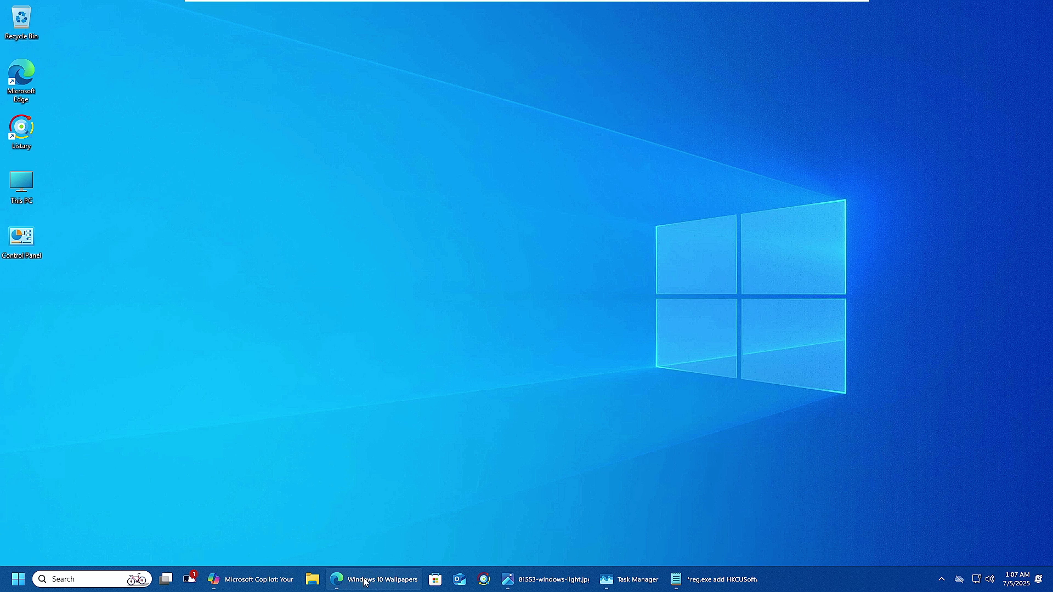
mouse_move(383, 586)
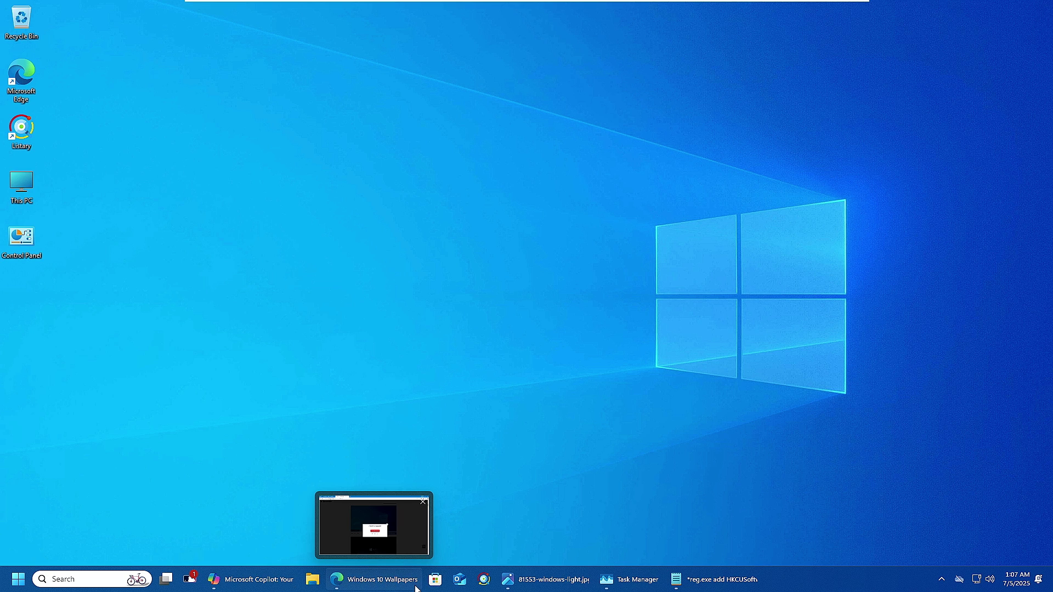